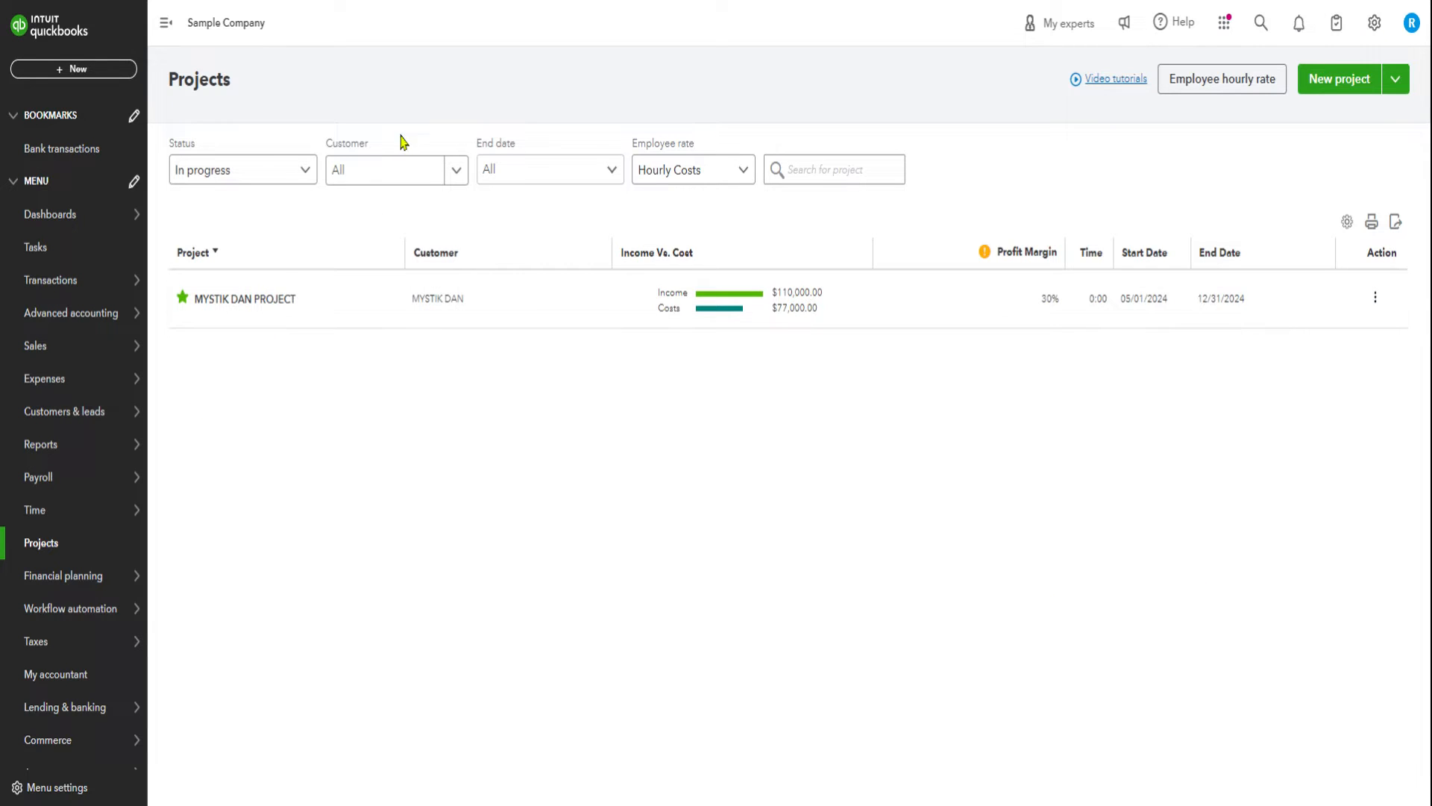
Step: Open MYSTIK DAN PROJECT from the projects list and view its Estimates vs. Actuals report
mouse_move(87, 426)
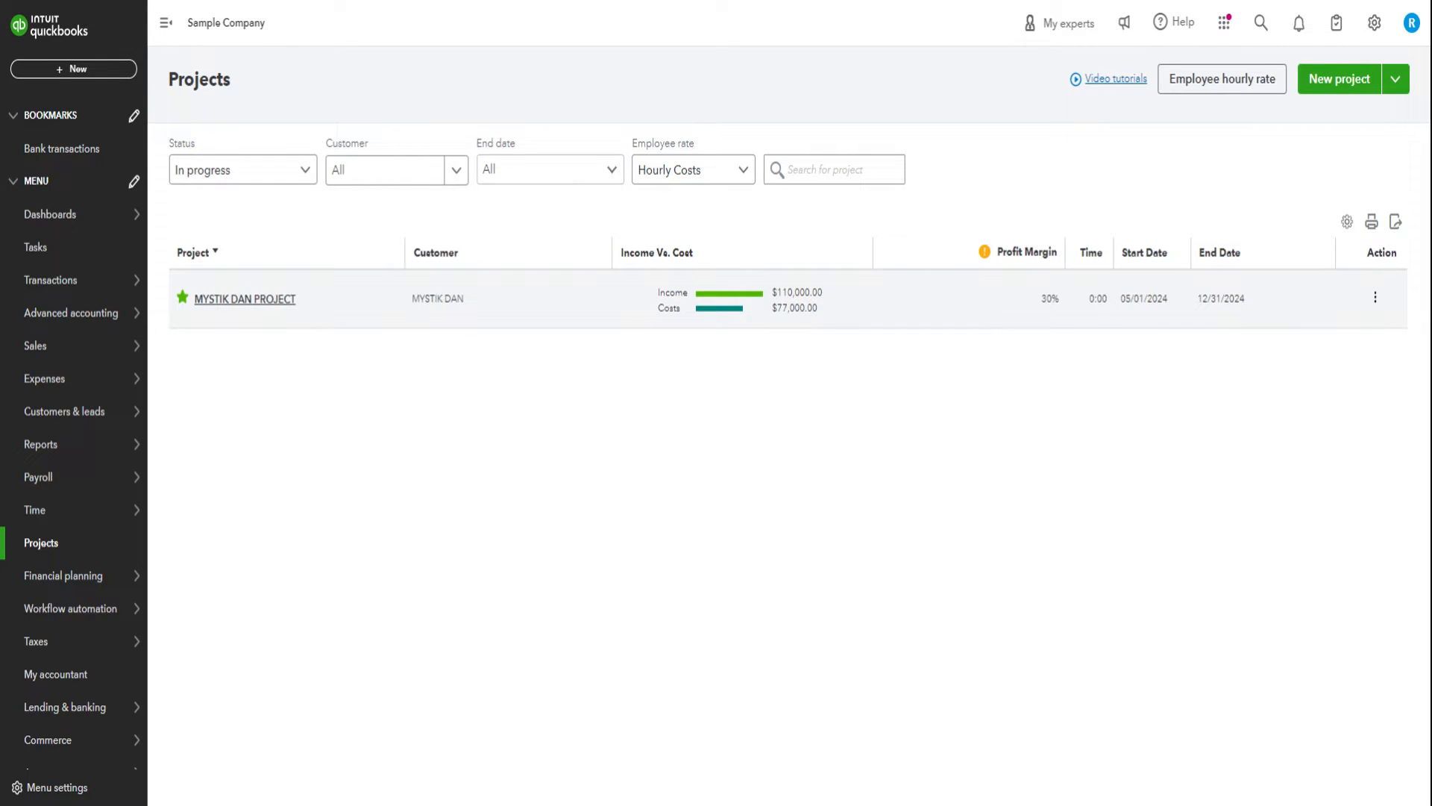
left_click(255, 300)
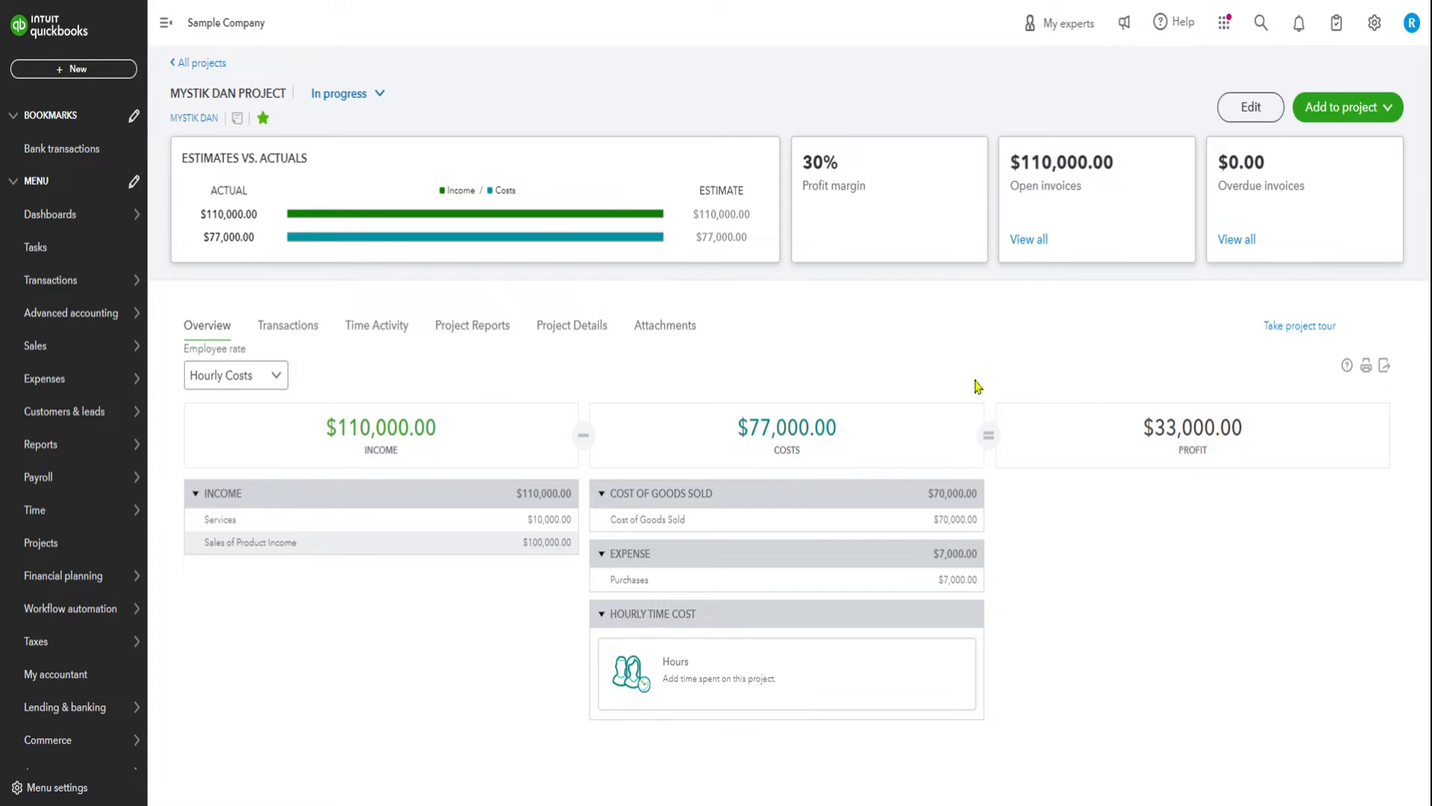
left_click(477, 328)
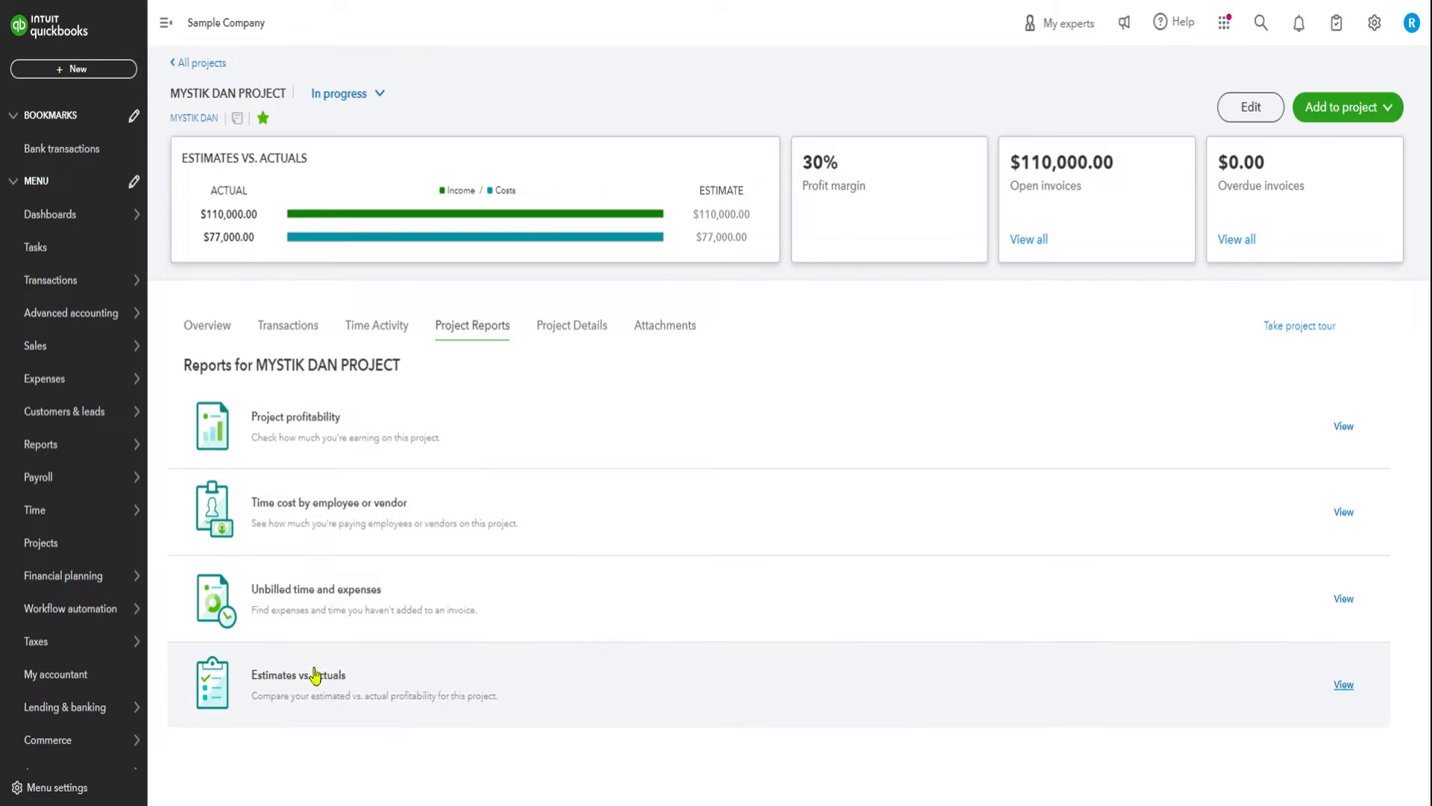
left_click(314, 681)
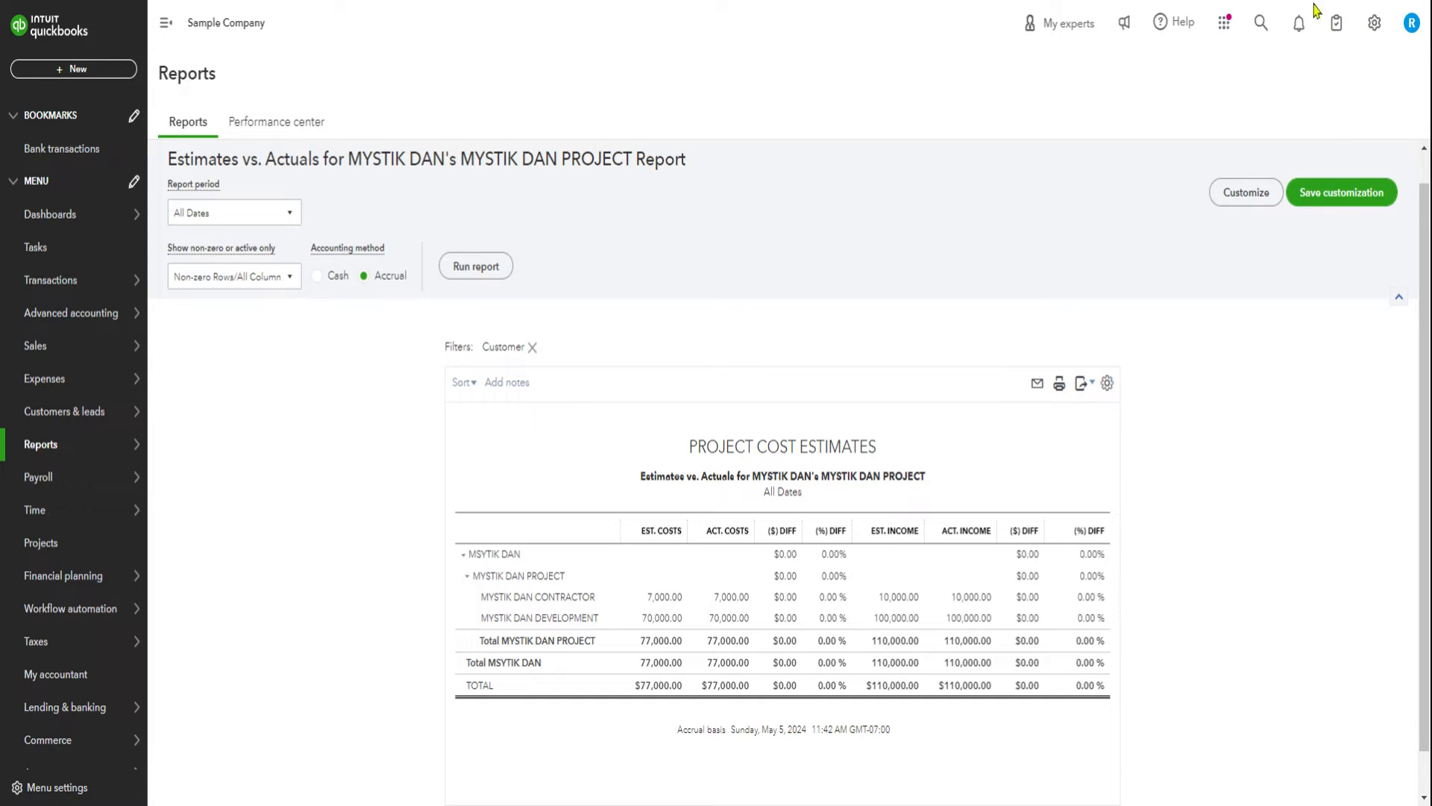
Step: In the company's expense settings, enable a default markup rate of 30% for billable expenses and items, and save
left_click(1375, 26)
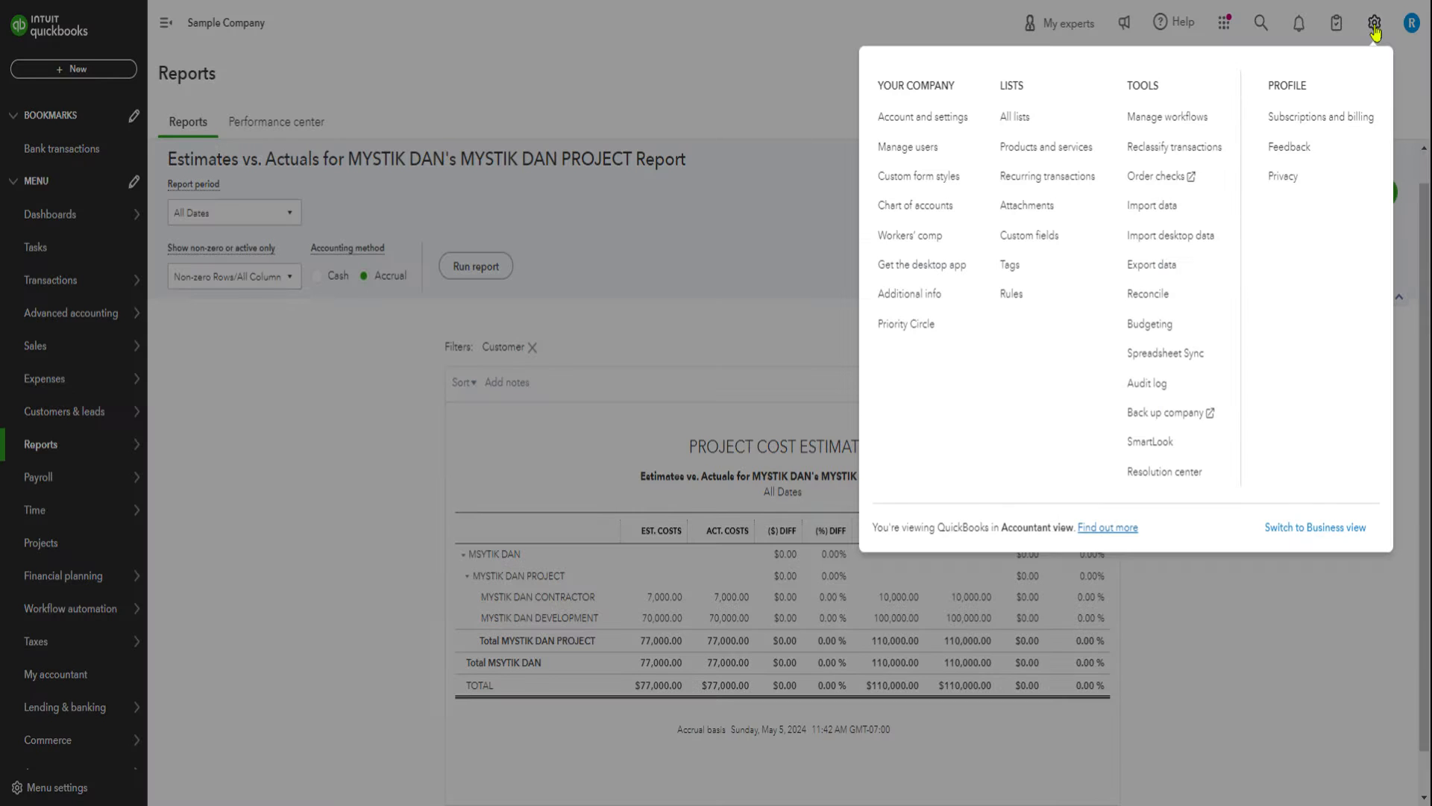
left_click(907, 118)
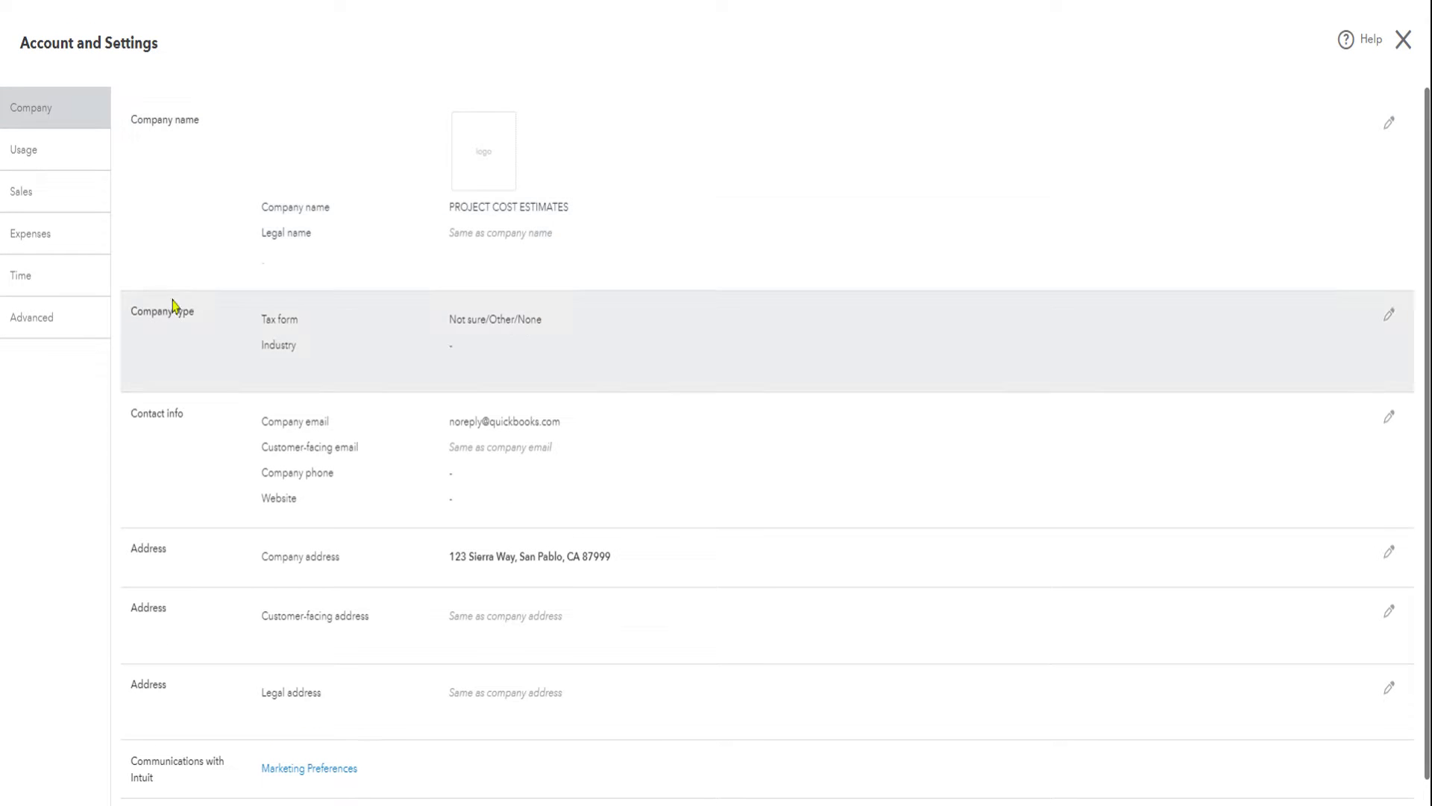
left_click(39, 244)
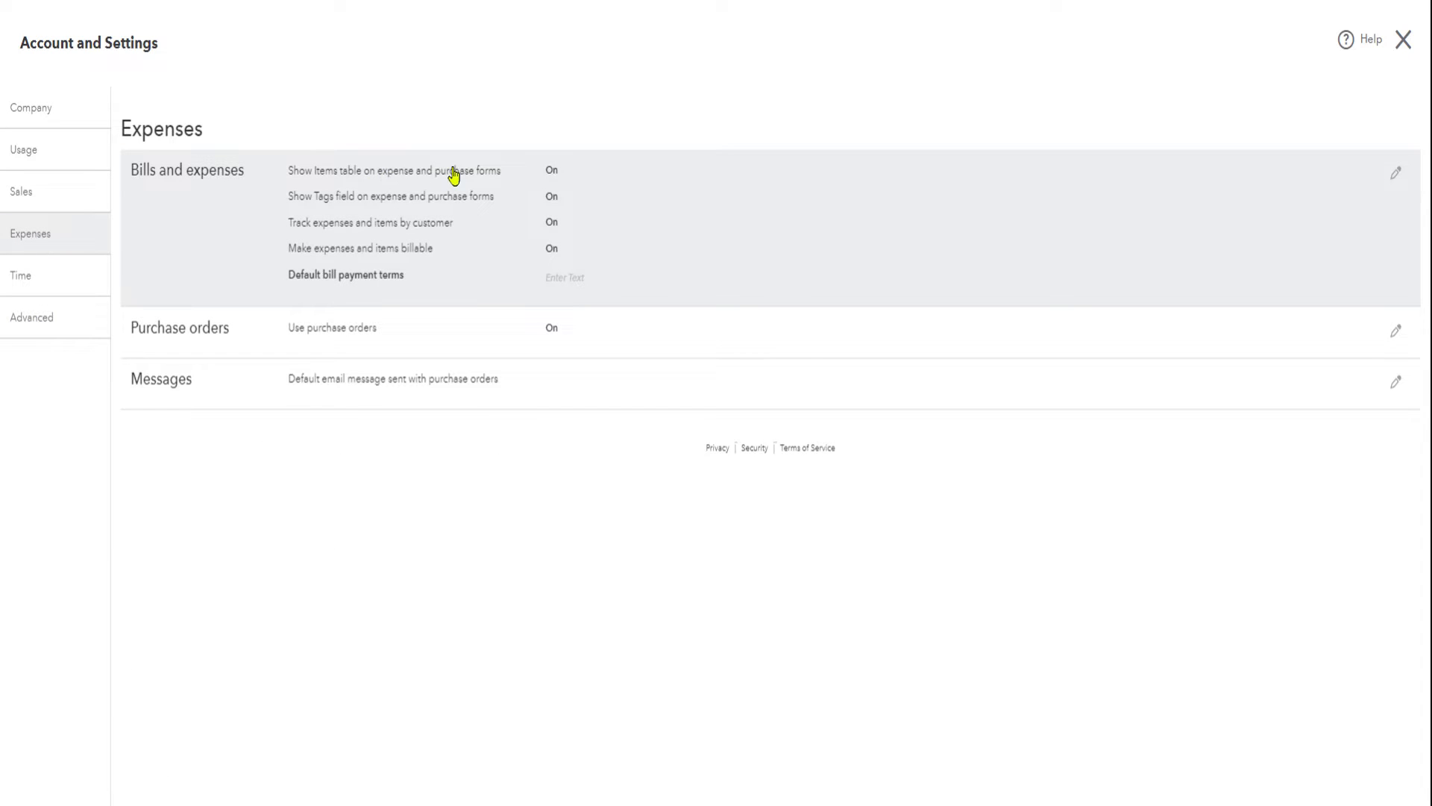
left_click(551, 175)
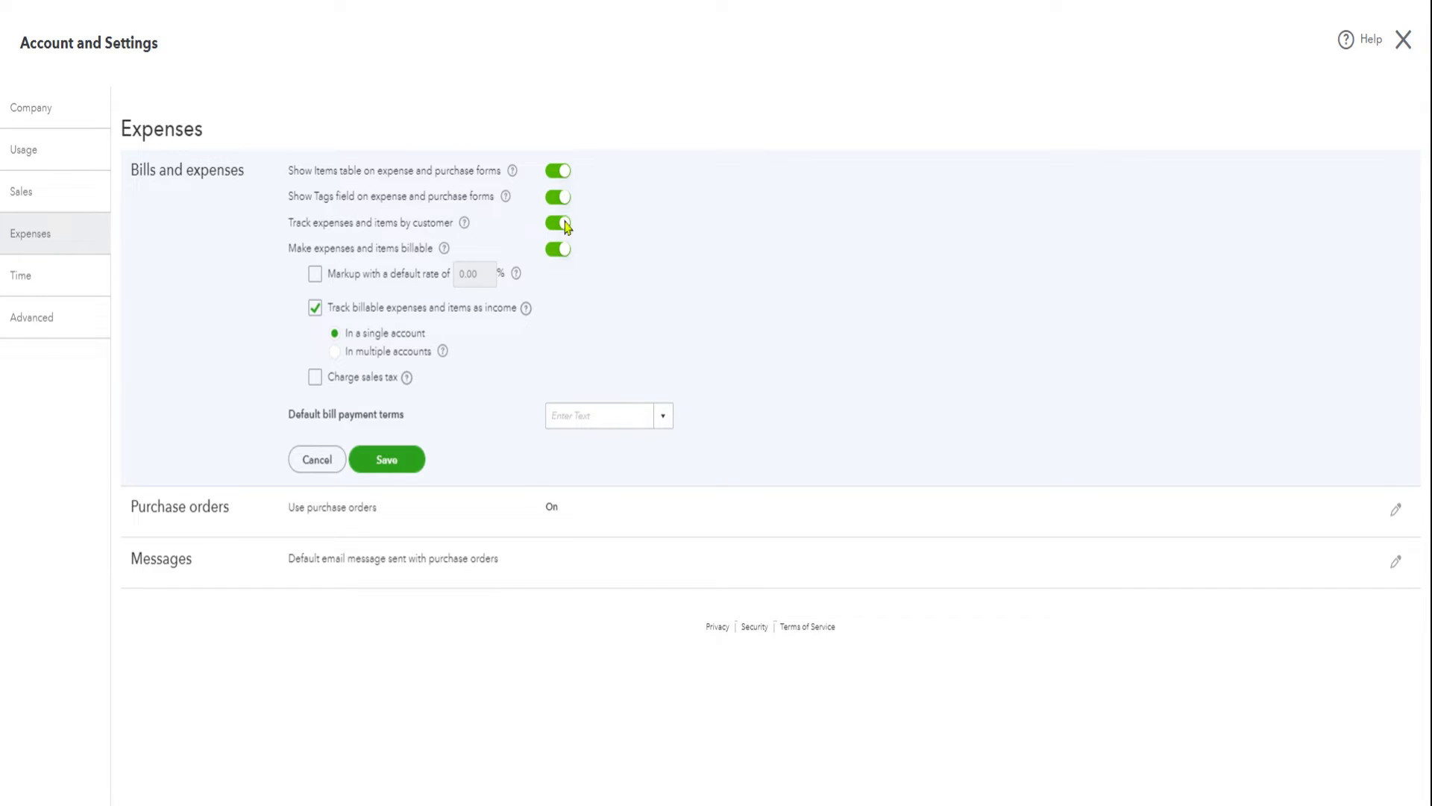
left_click(314, 278)
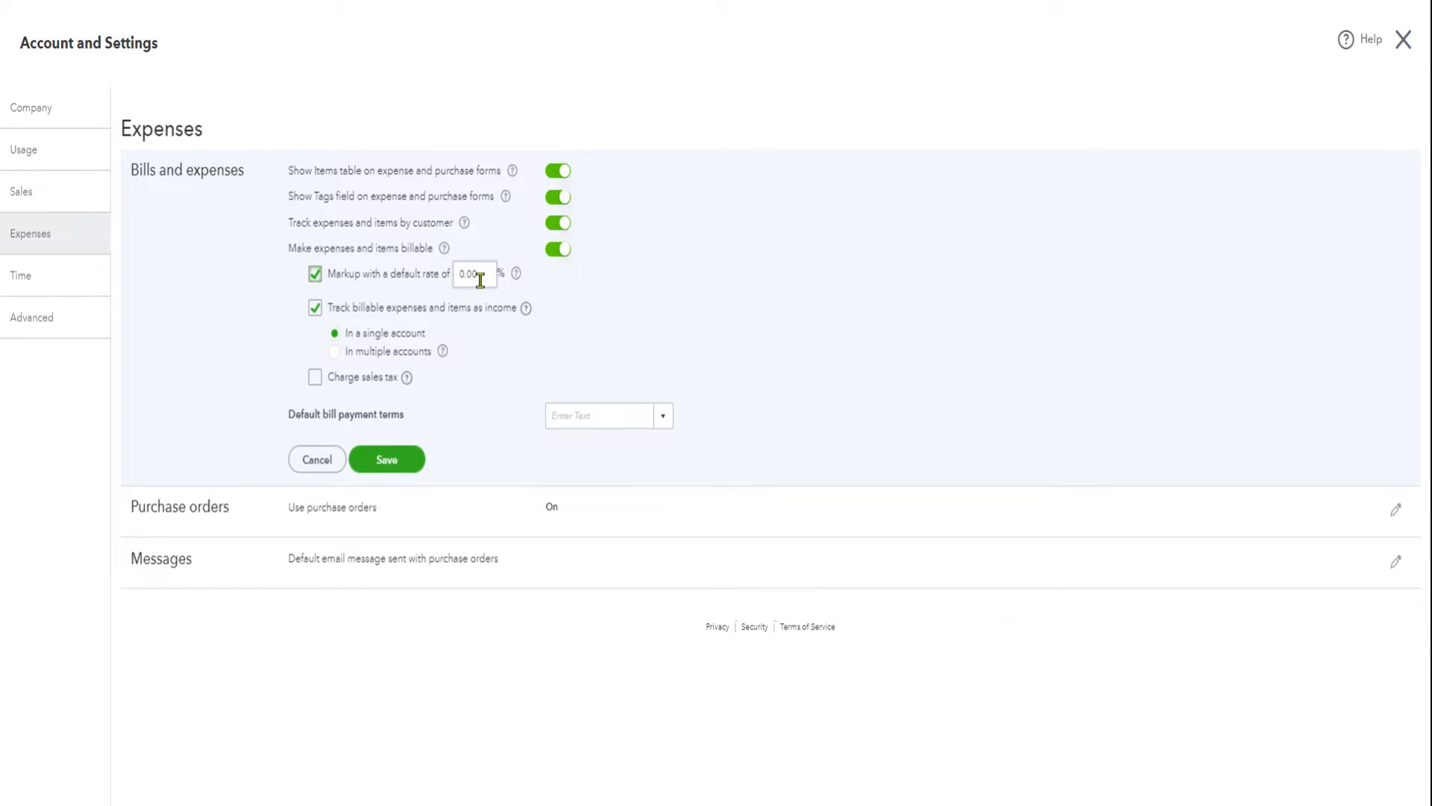
double_click(468, 273)
type("30")
left_click(675, 326)
left_click(388, 460)
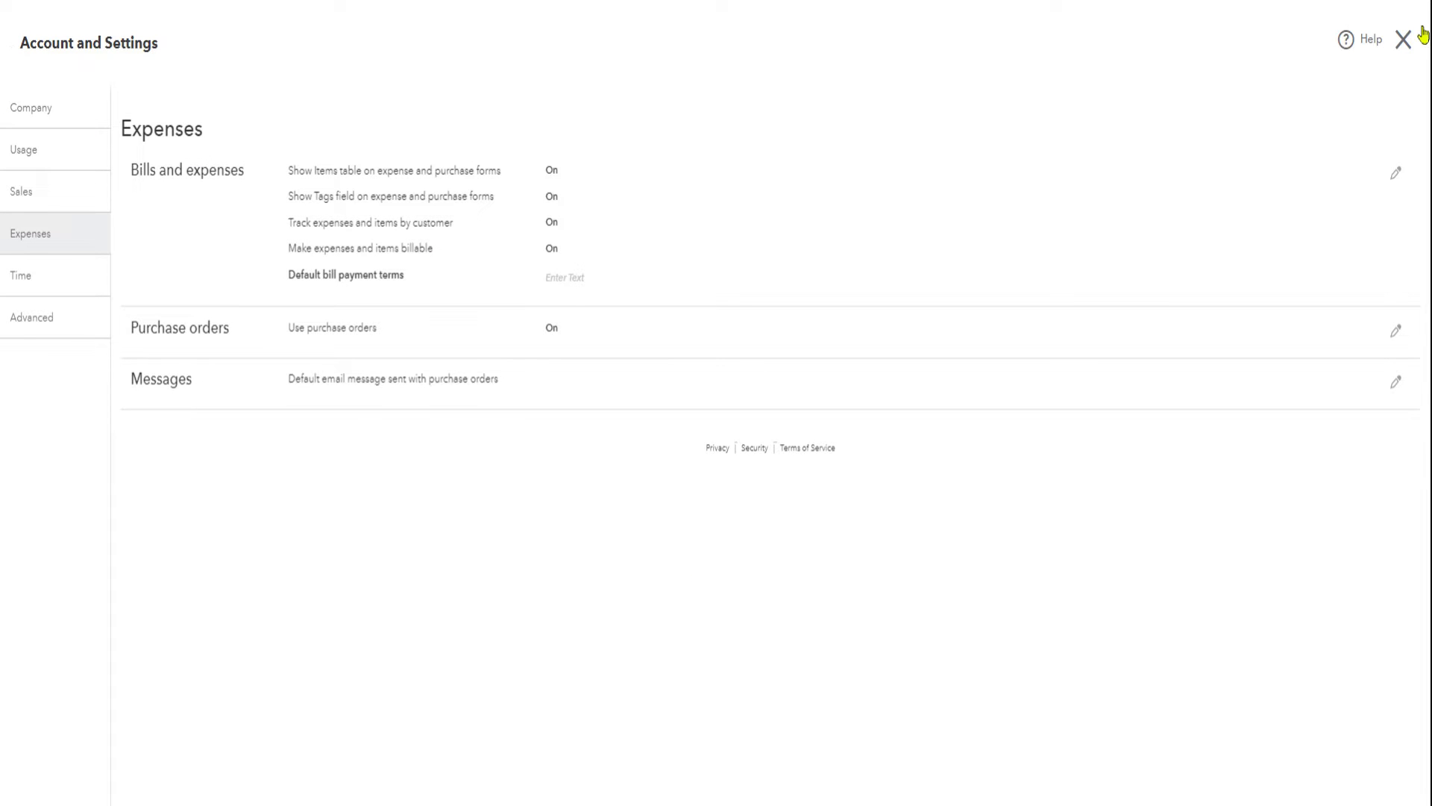
left_click(1402, 40)
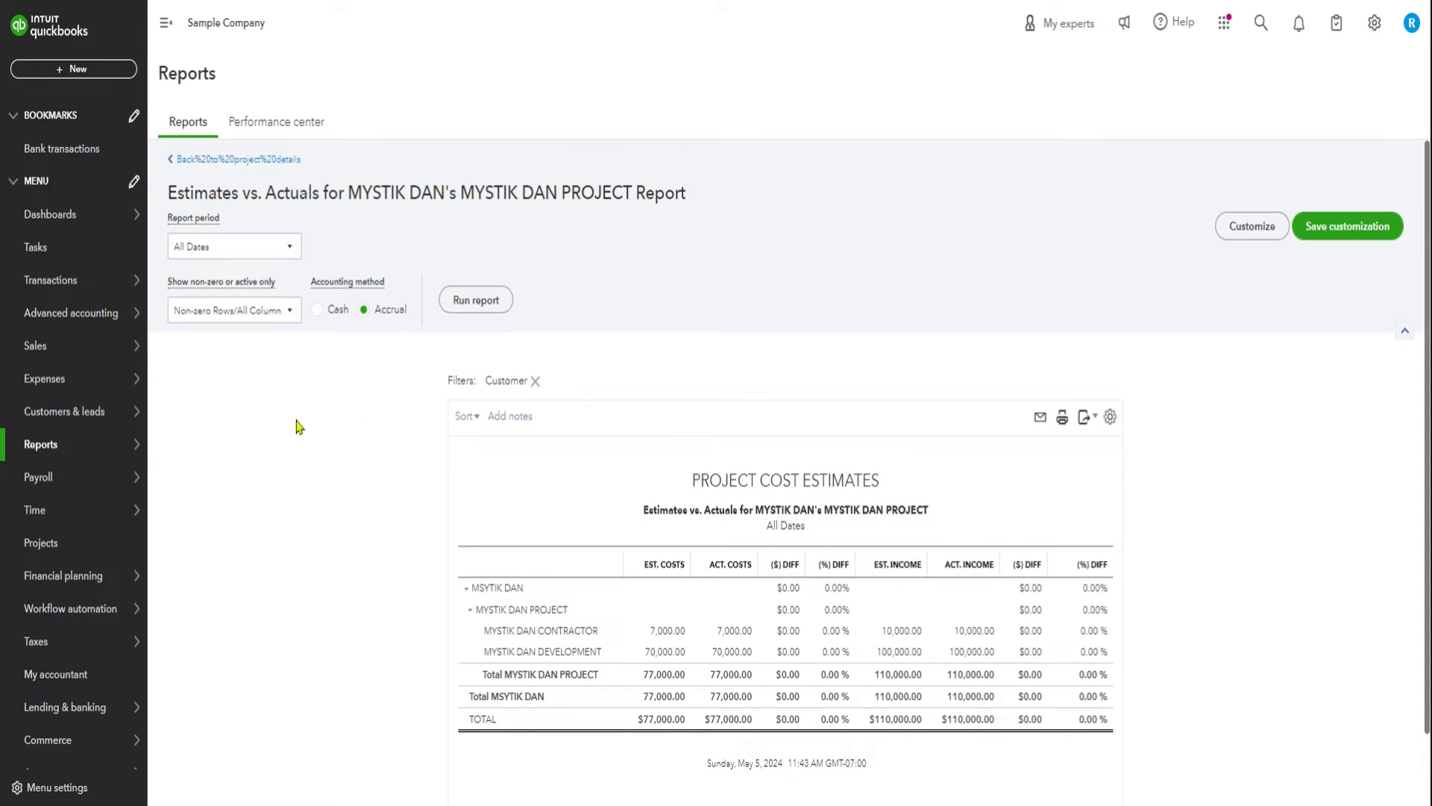
Step: Check the category choices of the MYSTIK DAN DEVELOPMENT inventory item in the products and services list, and close the item without saving
mouse_move(54, 291)
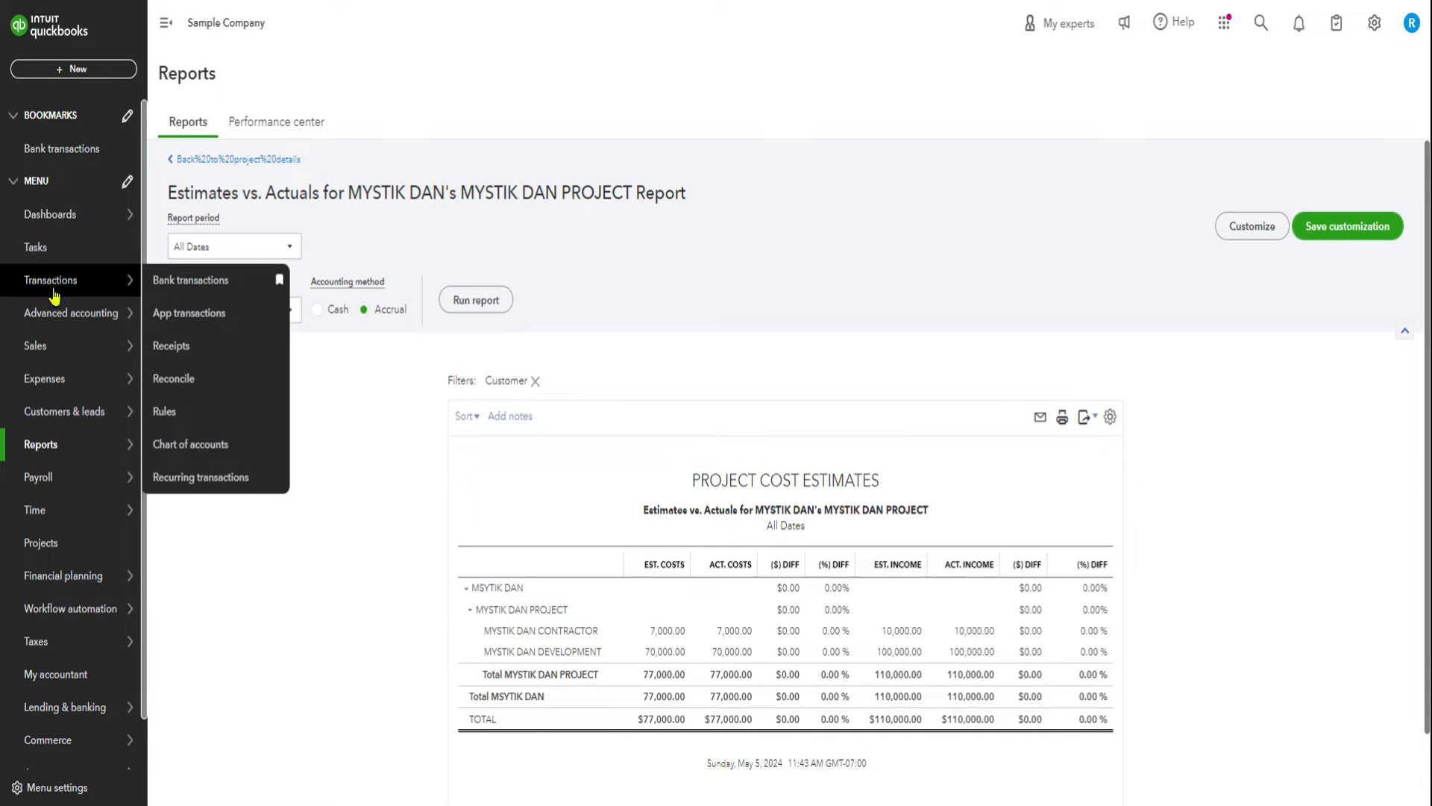
mouse_move(52, 345)
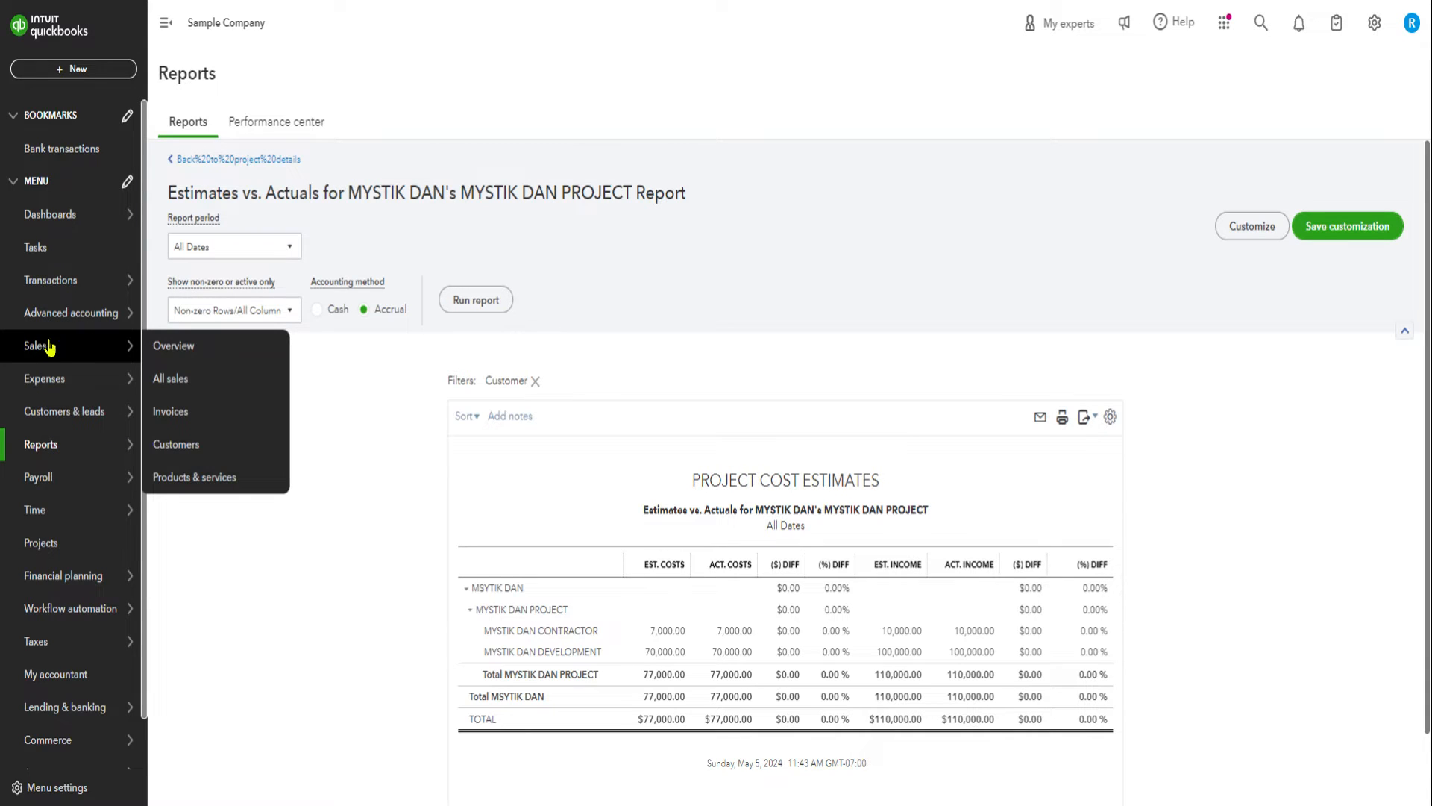
left_click(194, 482)
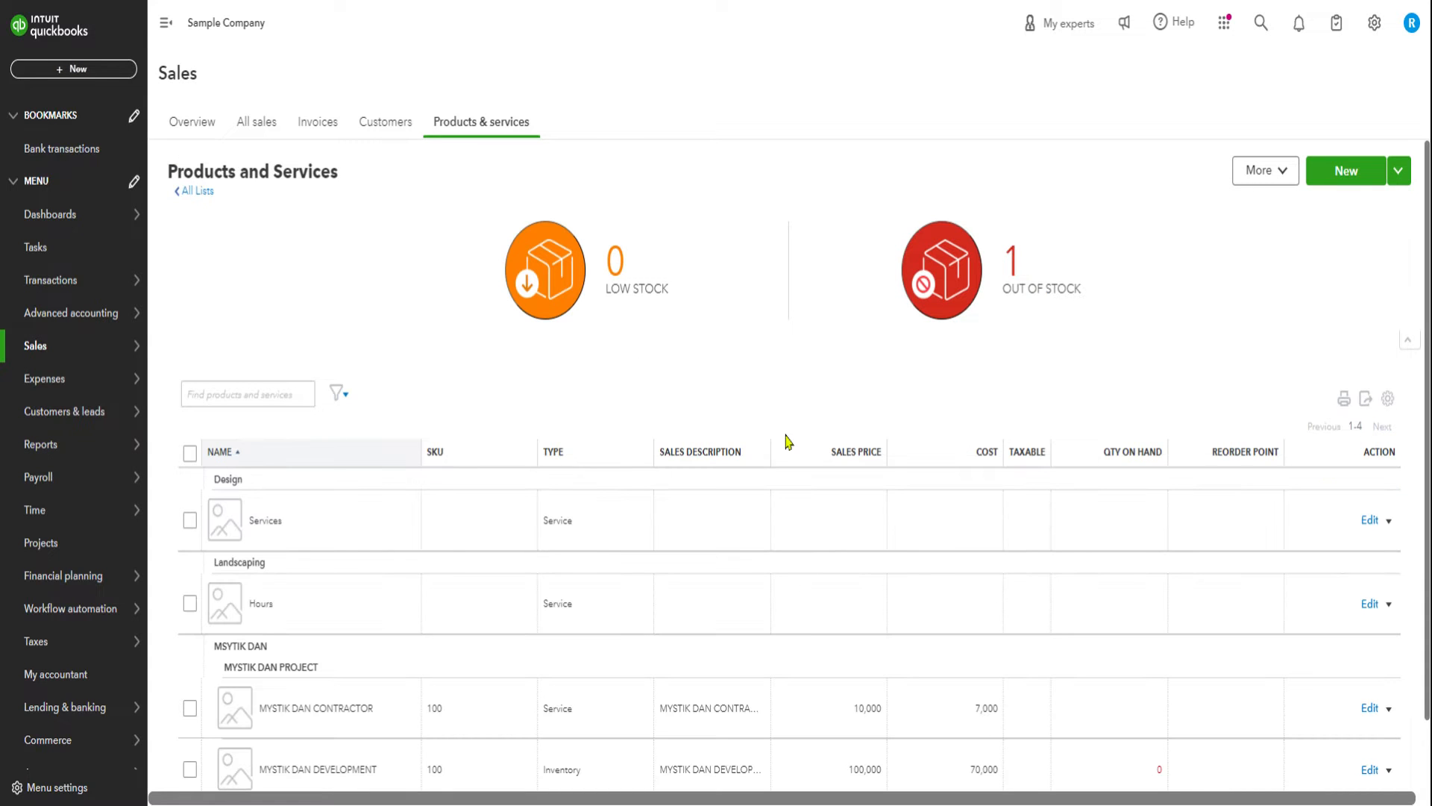
scroll(787, 444, "down", 1)
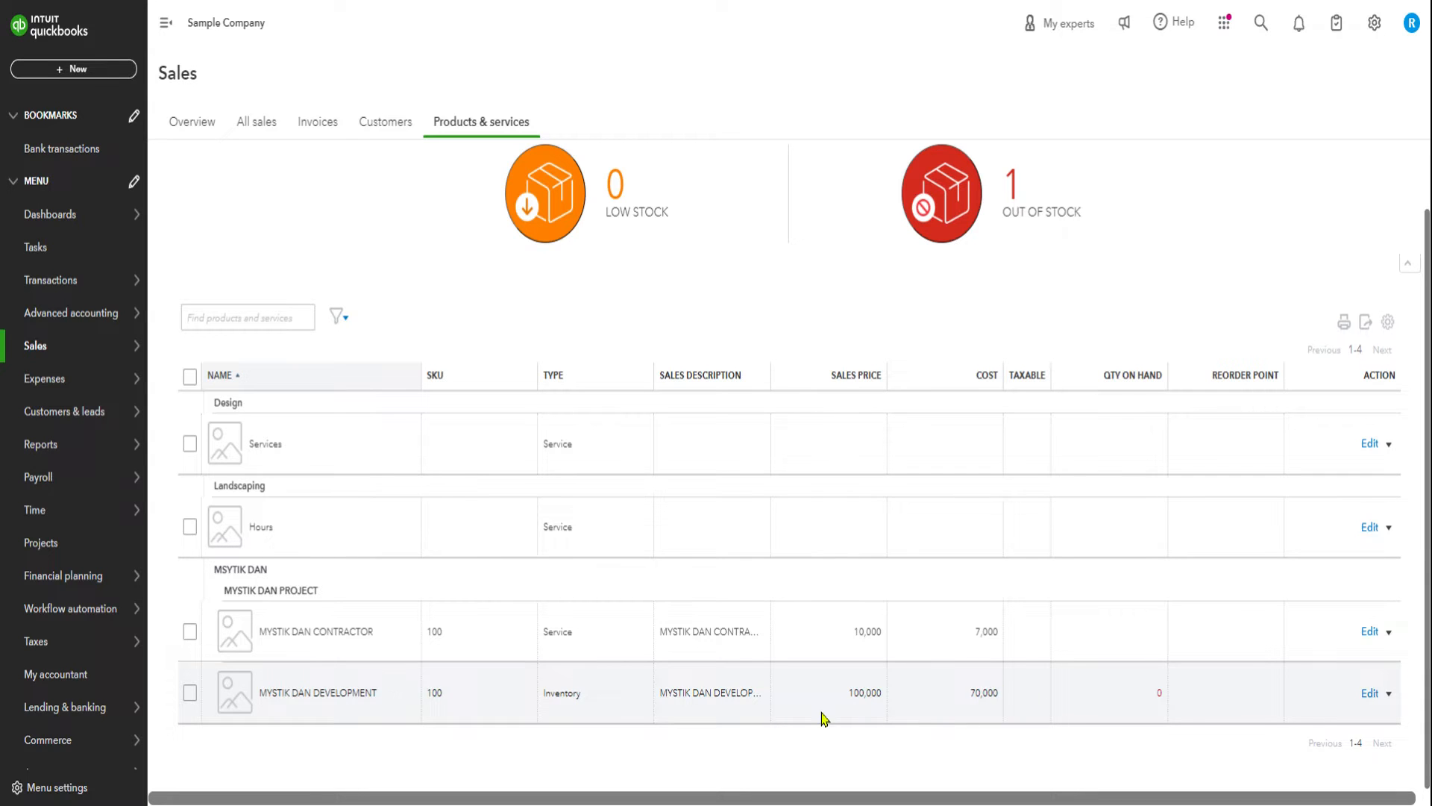
left_click(1368, 695)
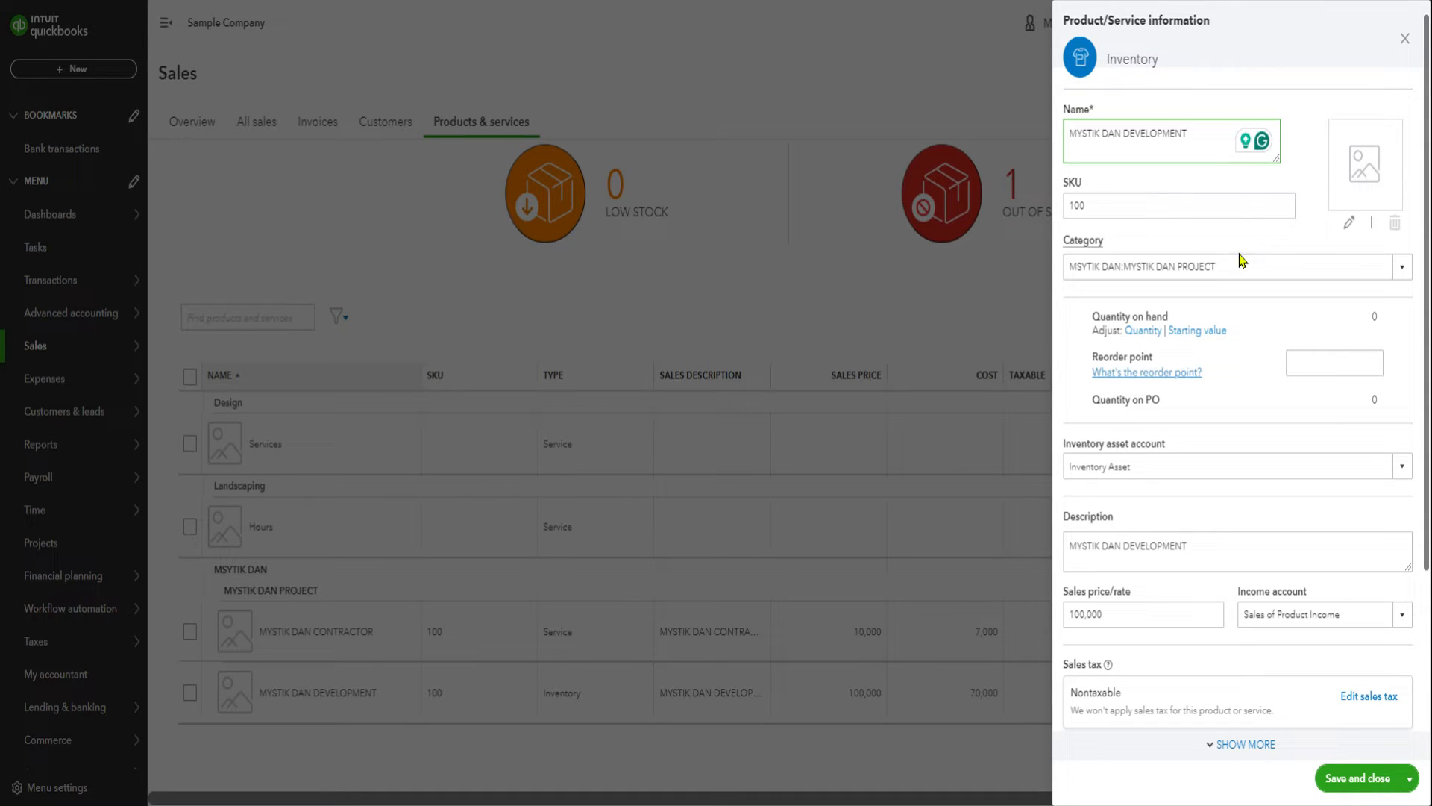
left_click(1400, 269)
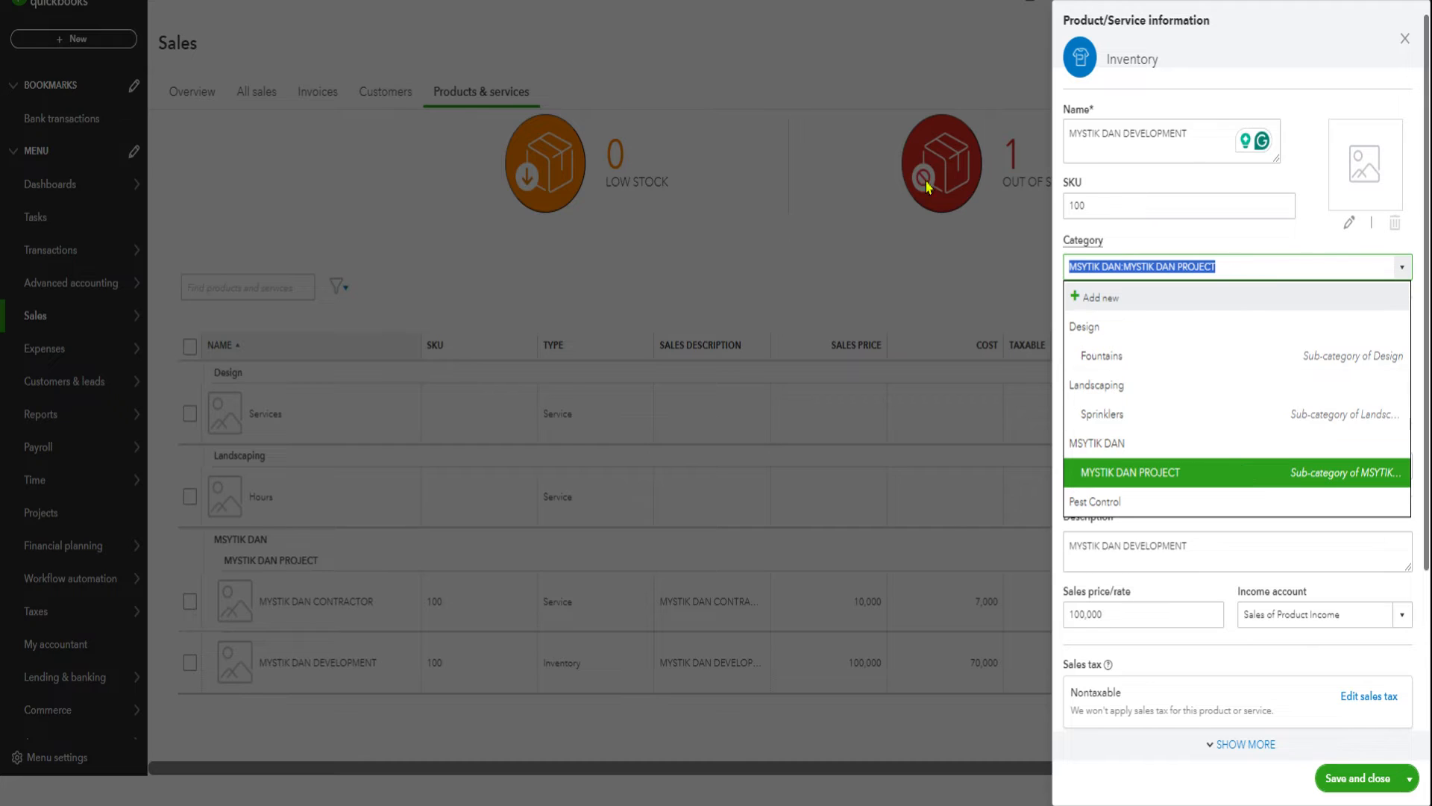
left_click(938, 43)
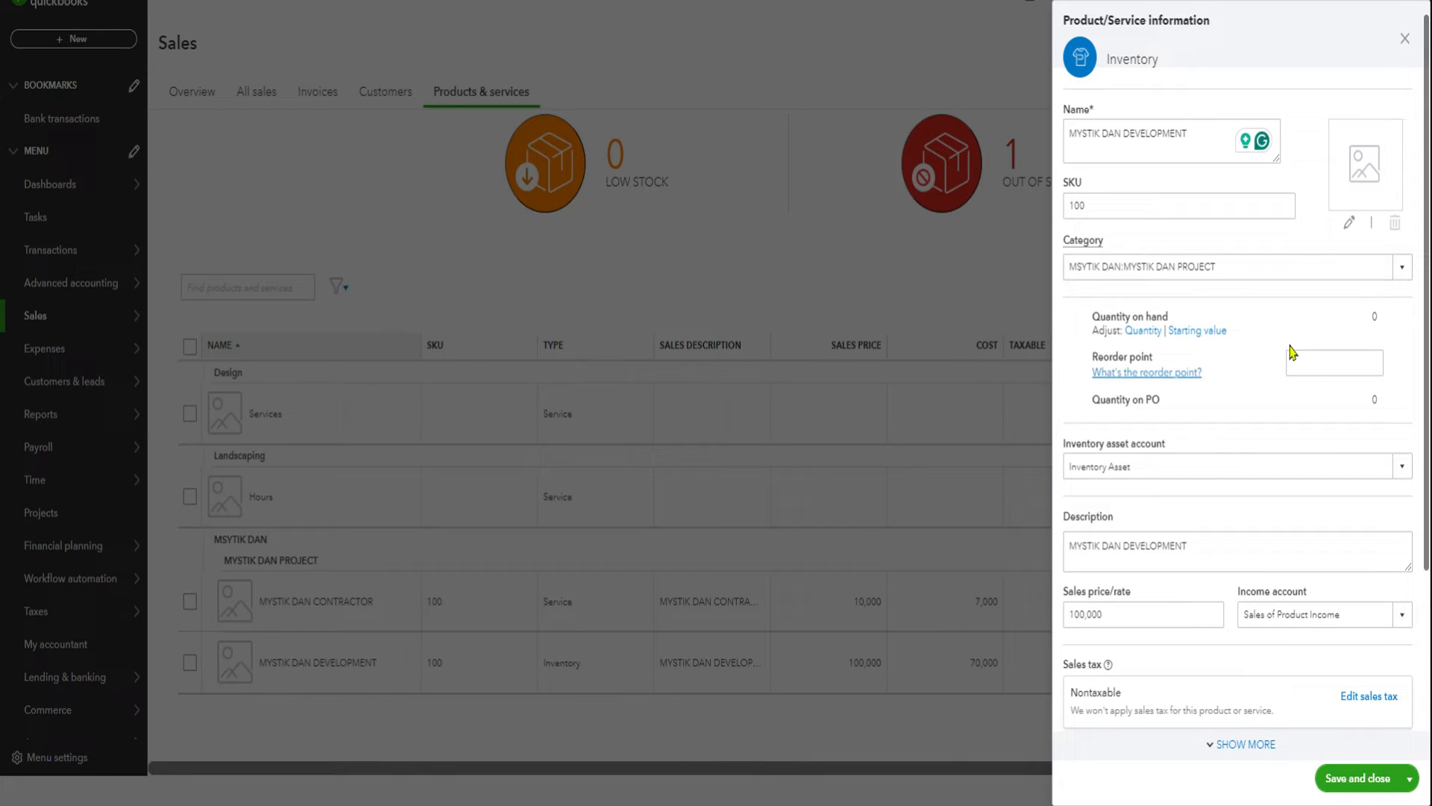
left_click(1405, 38)
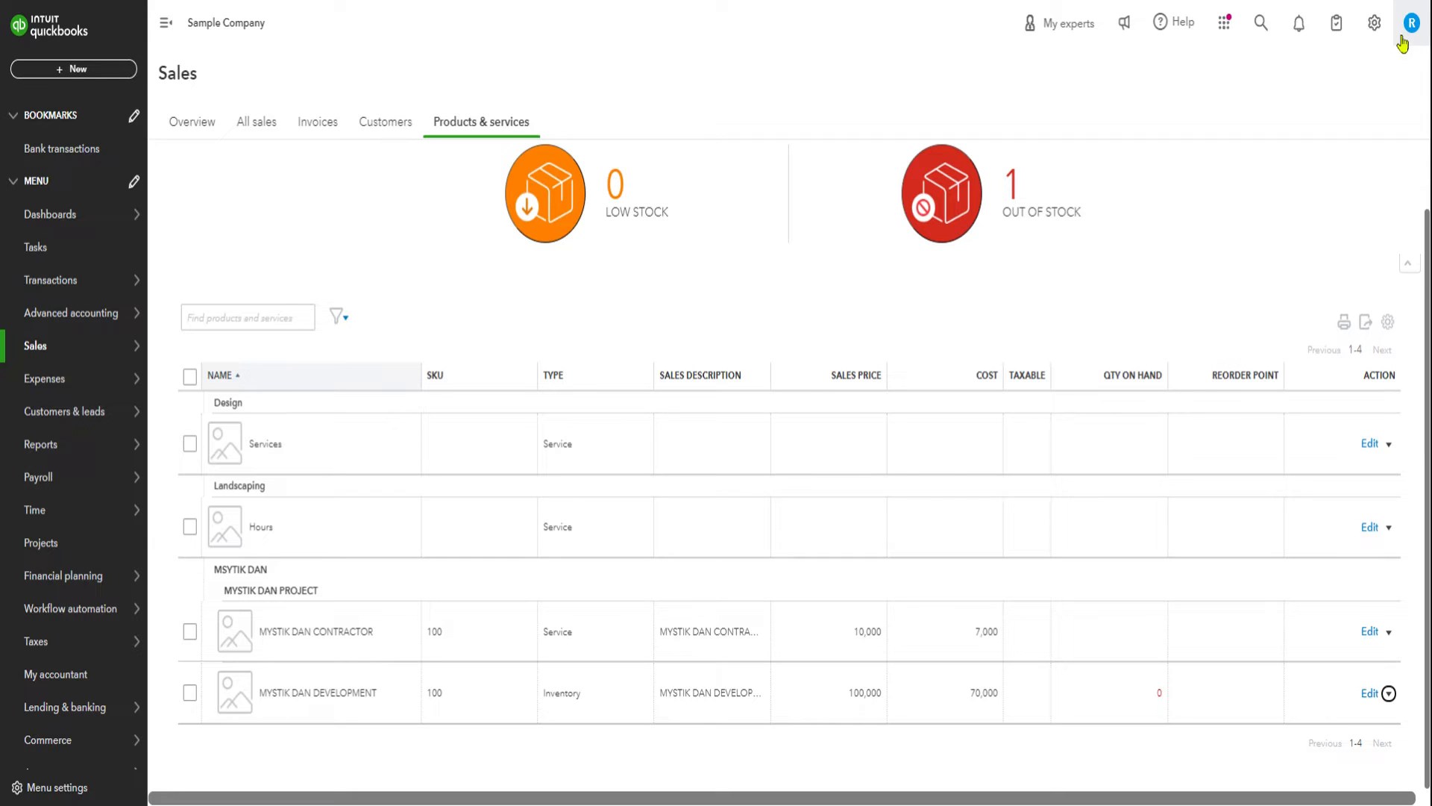
Step: View the product categories list and return to the products and services list
left_click(1375, 23)
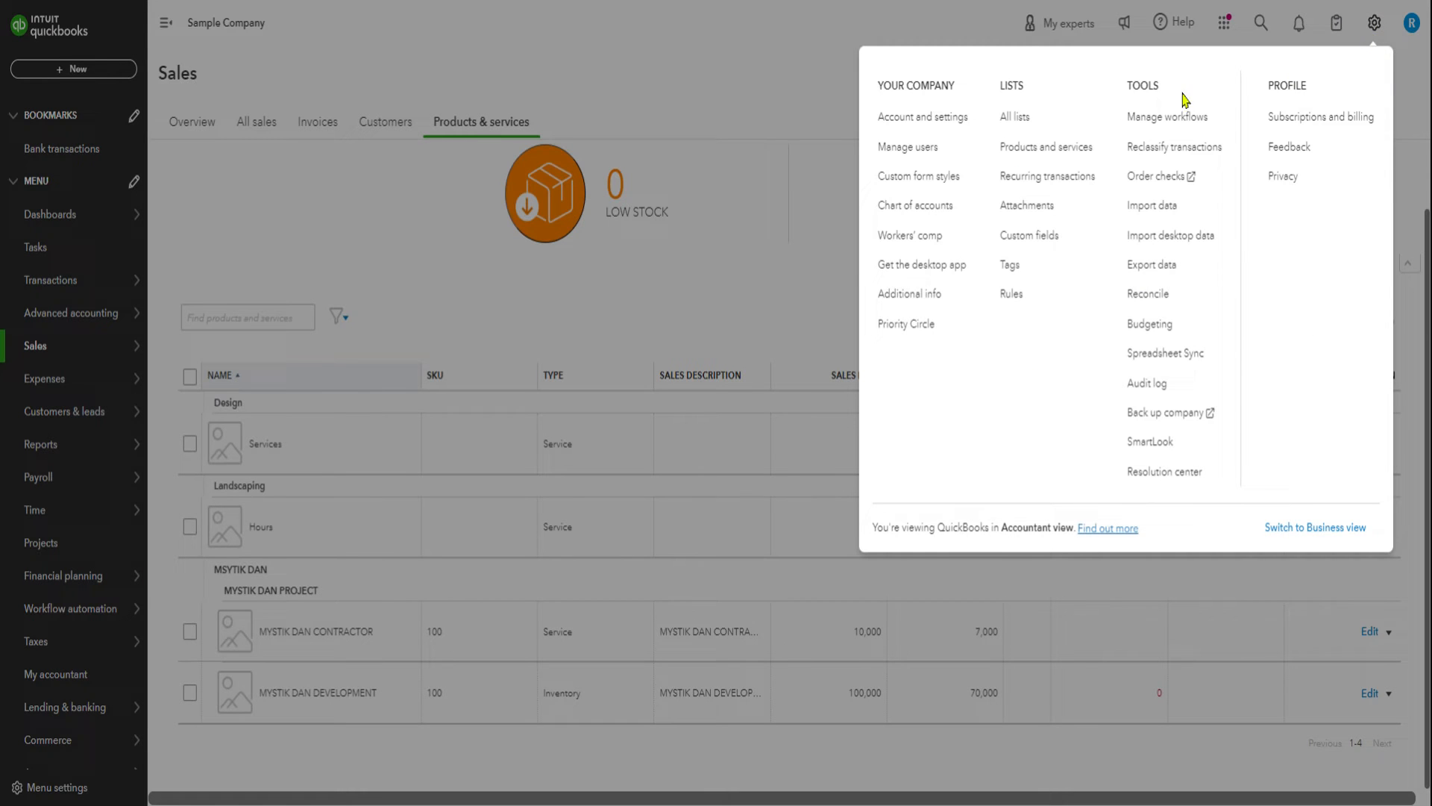
left_click(1031, 117)
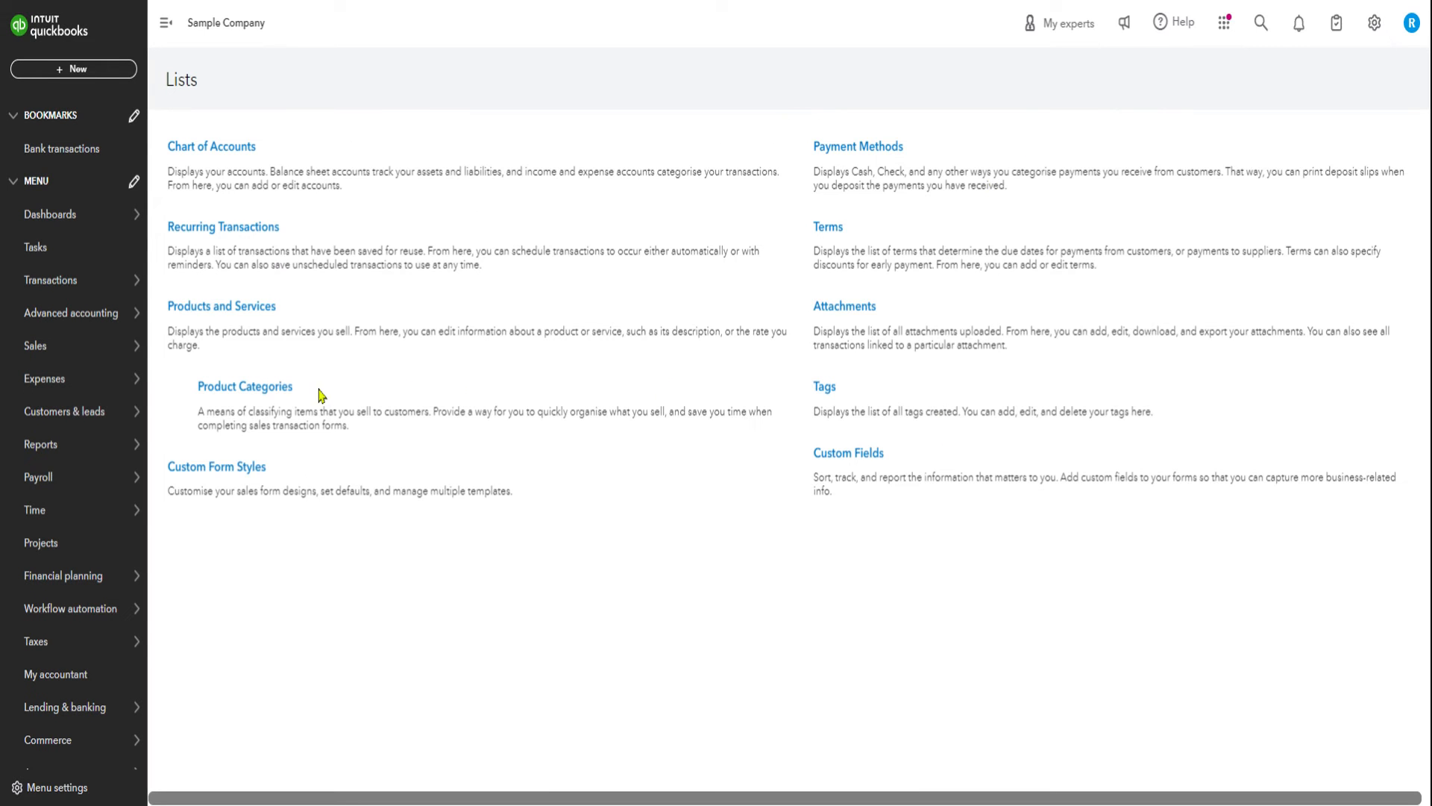
left_click(287, 397)
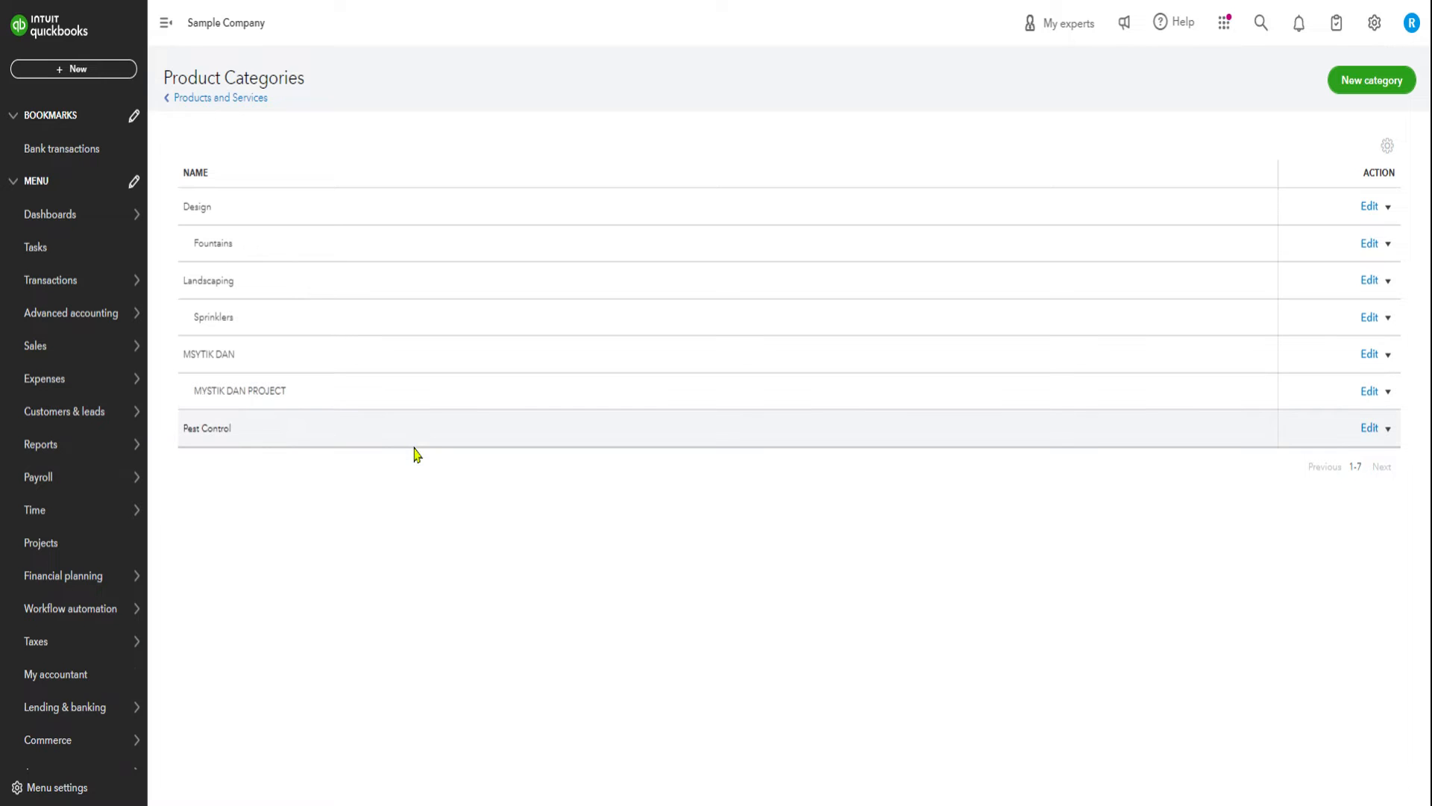
left_click(228, 98)
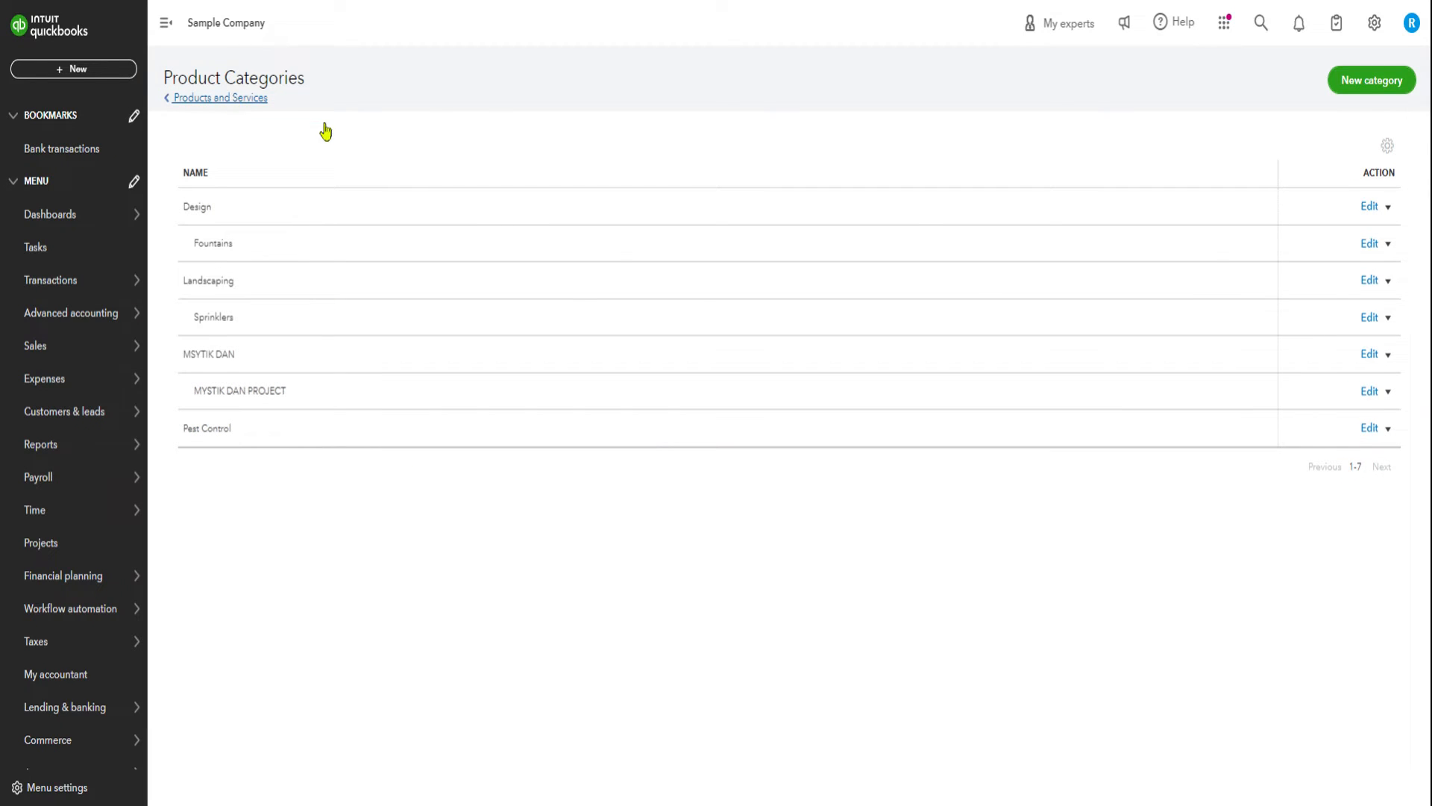
scroll(1067, 655, "down", 1)
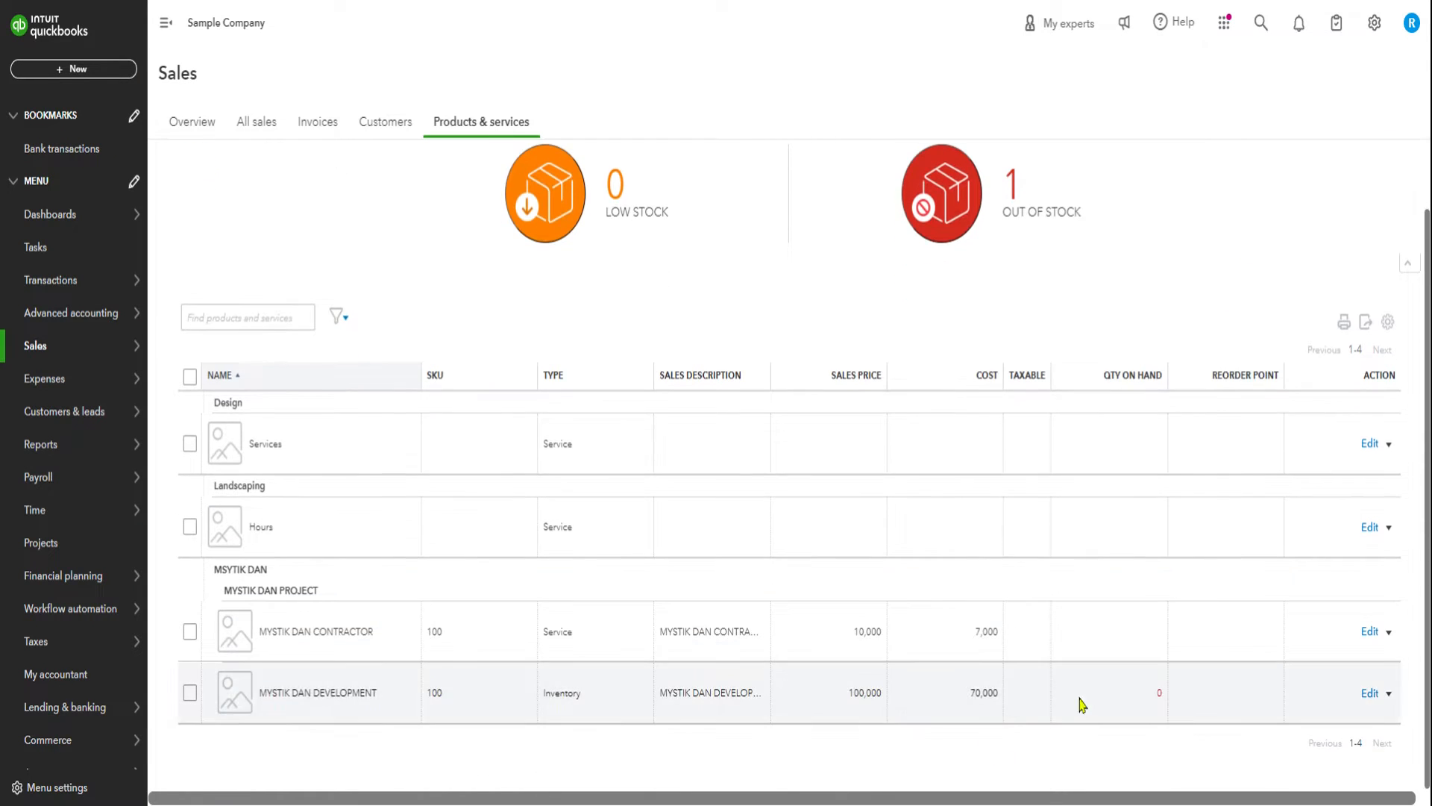
Step: Review the category, sales and purchasing details of the MYSTIK DAN DEVELOPMENT inventory item, and save it
left_click(1372, 693)
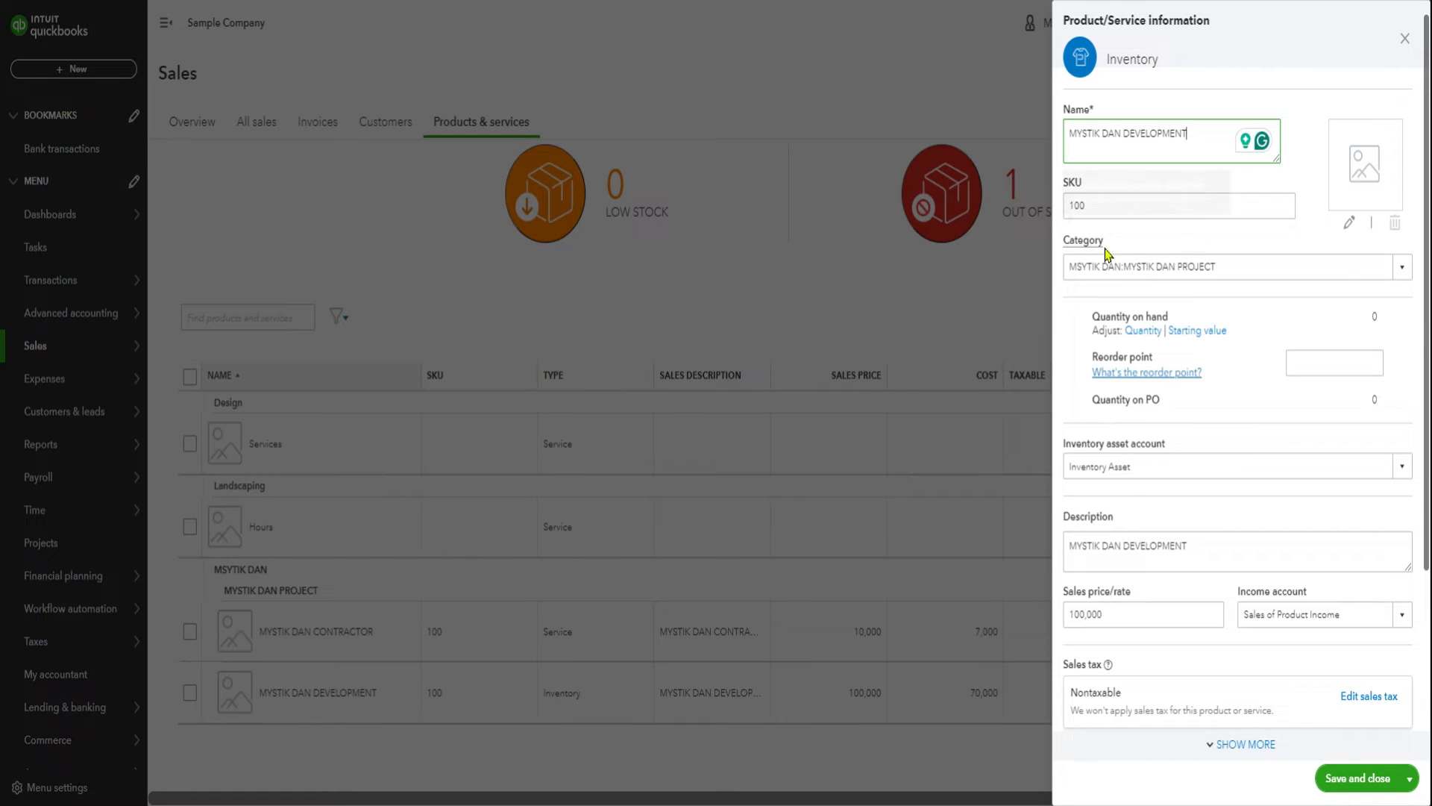
left_click(1400, 270)
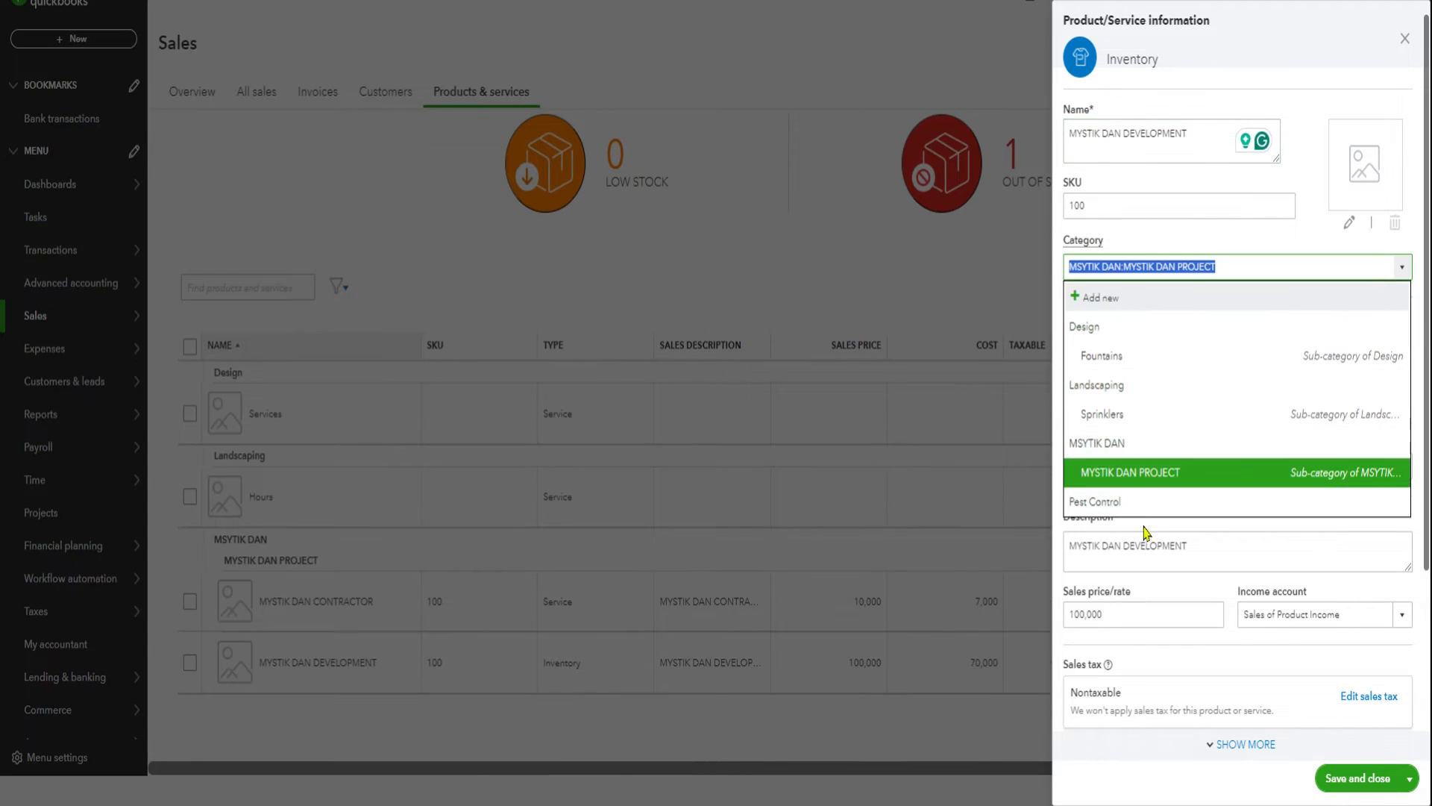
left_click(990, 241)
scroll(1119, 410, "down", 3)
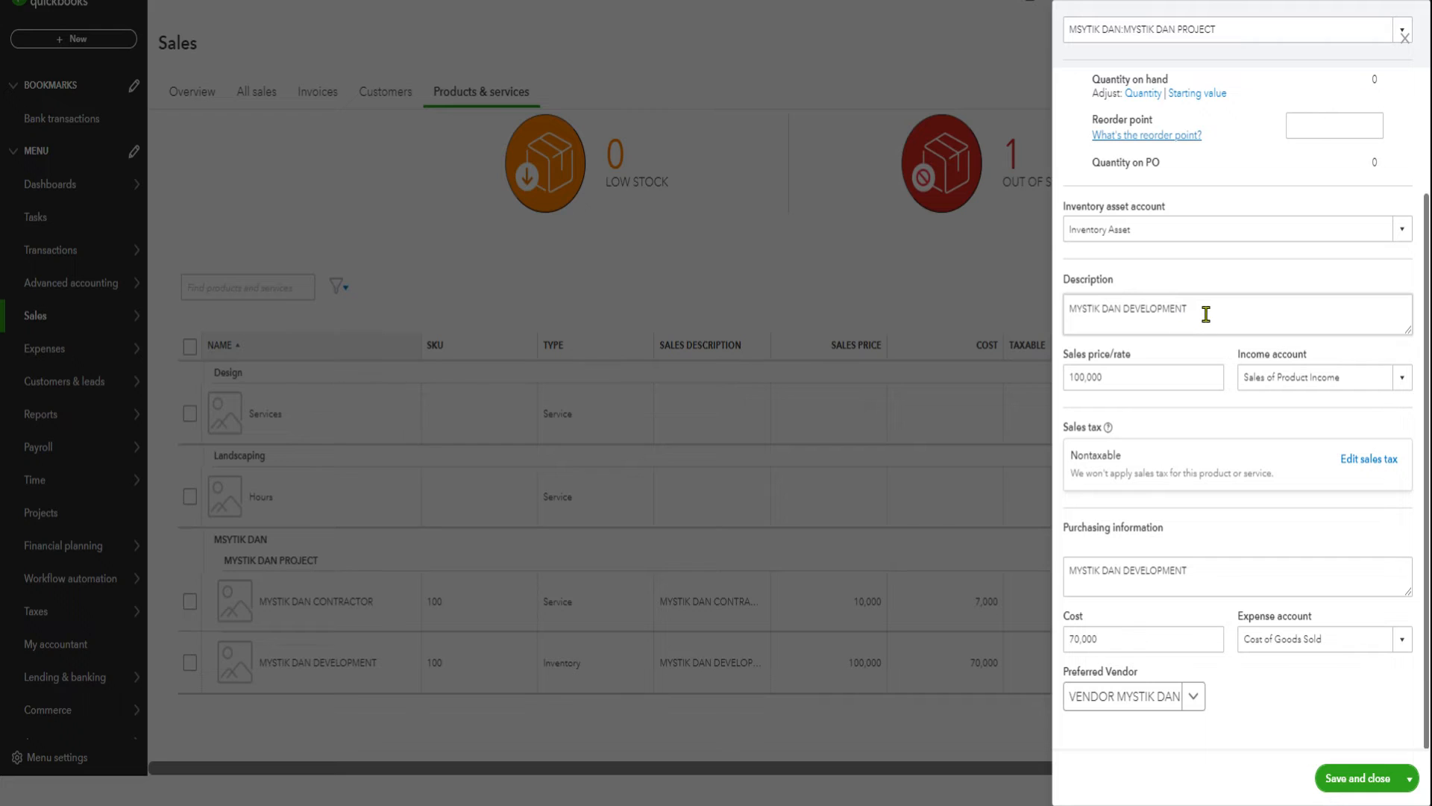
scroll(1202, 317, "up", 3)
scroll(1203, 431, "down", 3)
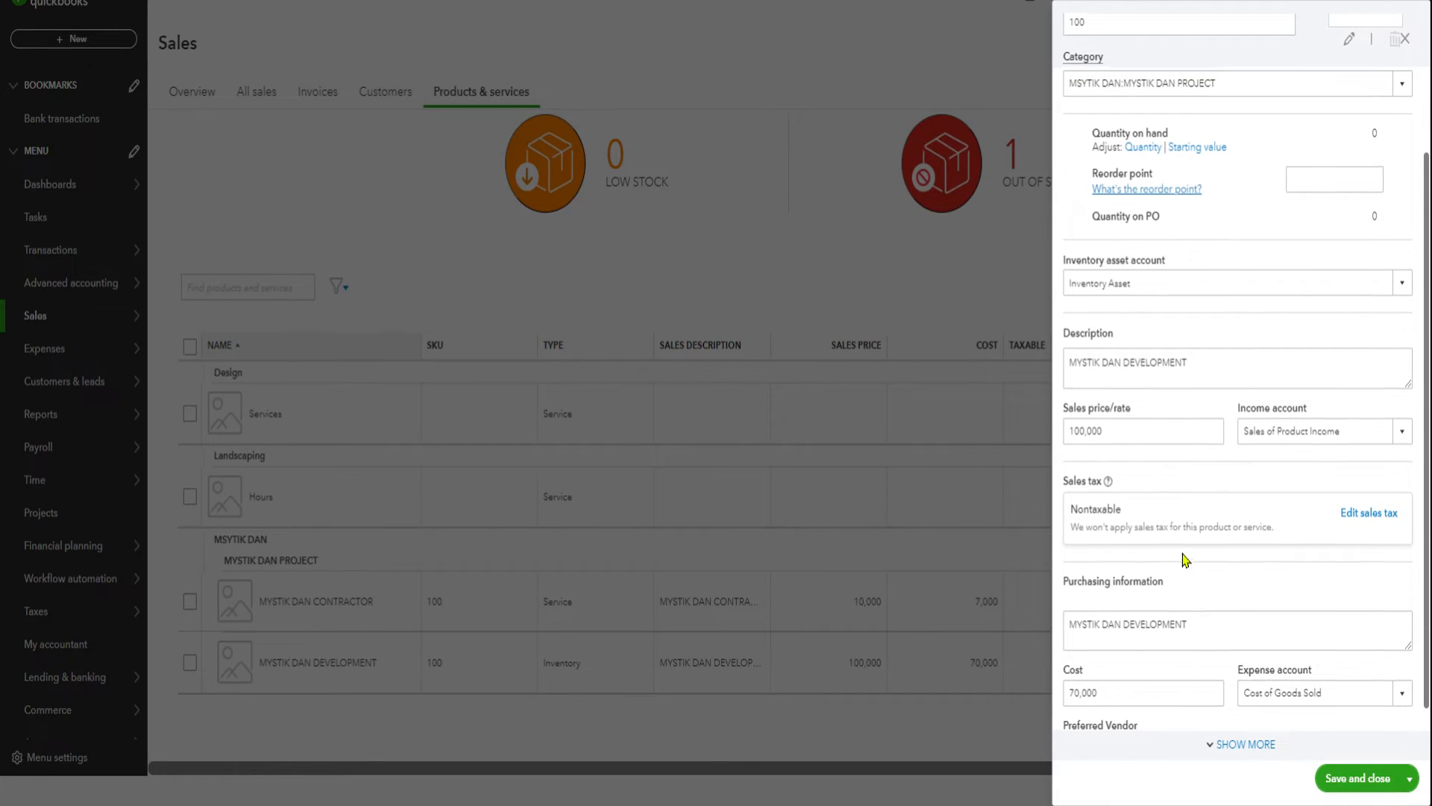
scroll(1187, 564, "down", 1)
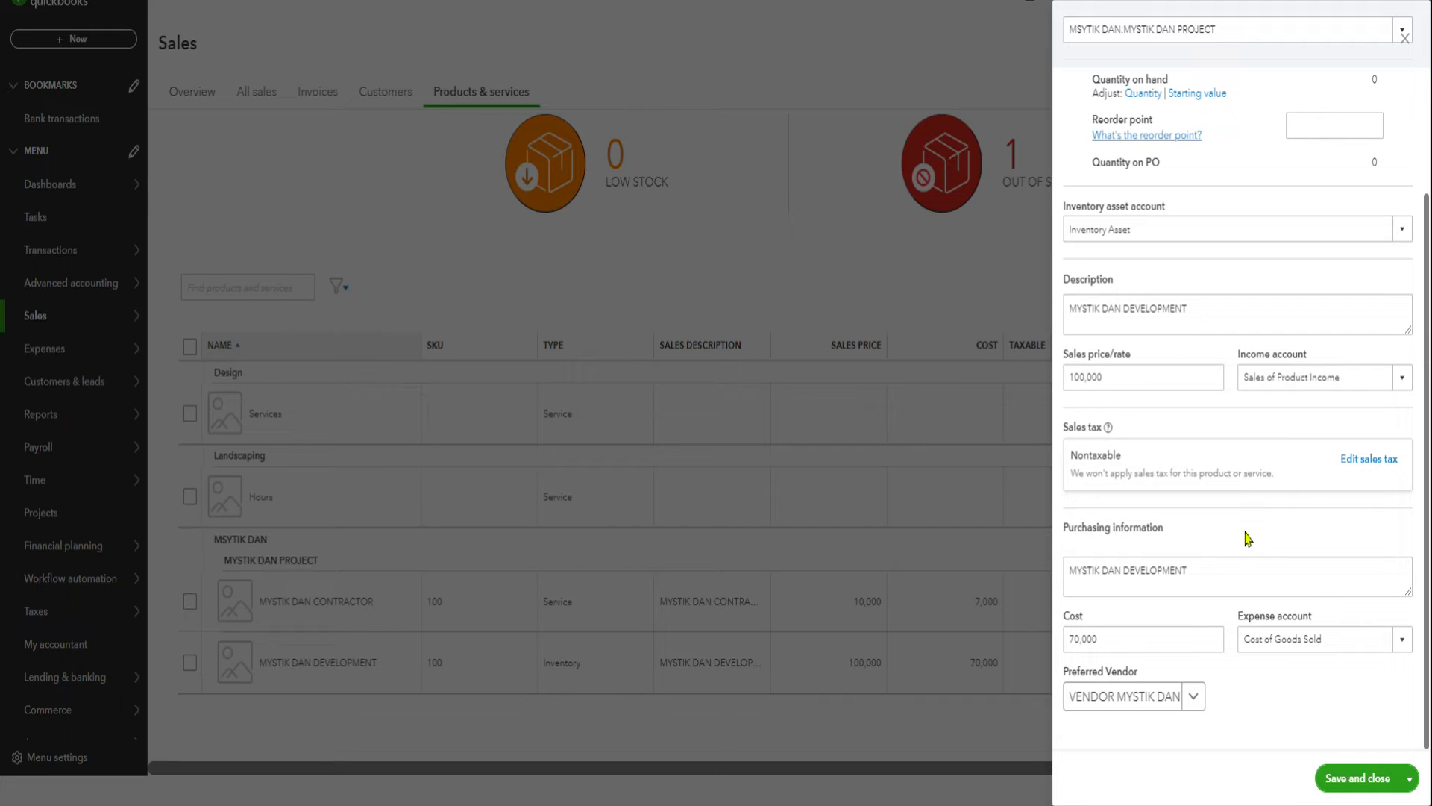
left_click(1071, 571)
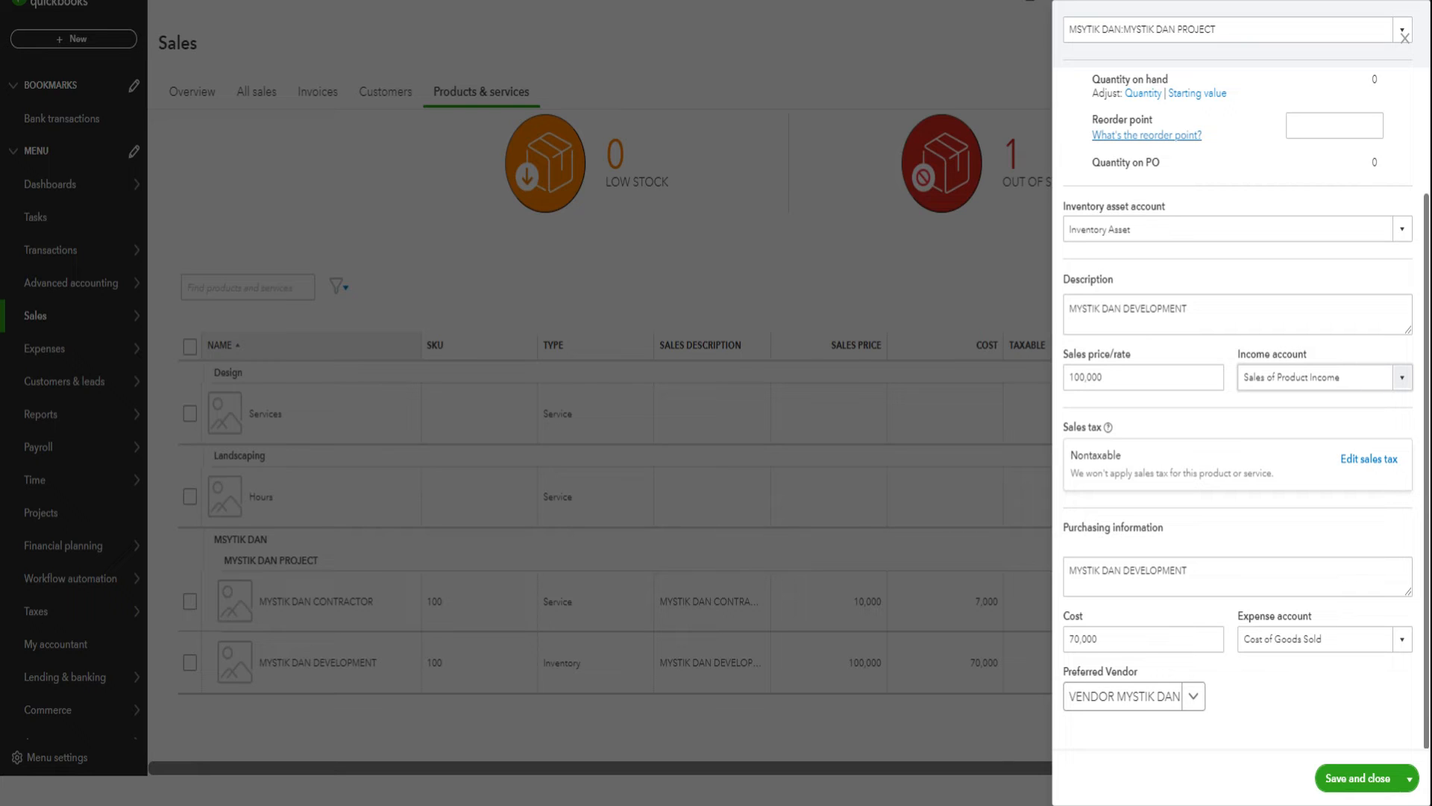
left_click(1355, 783)
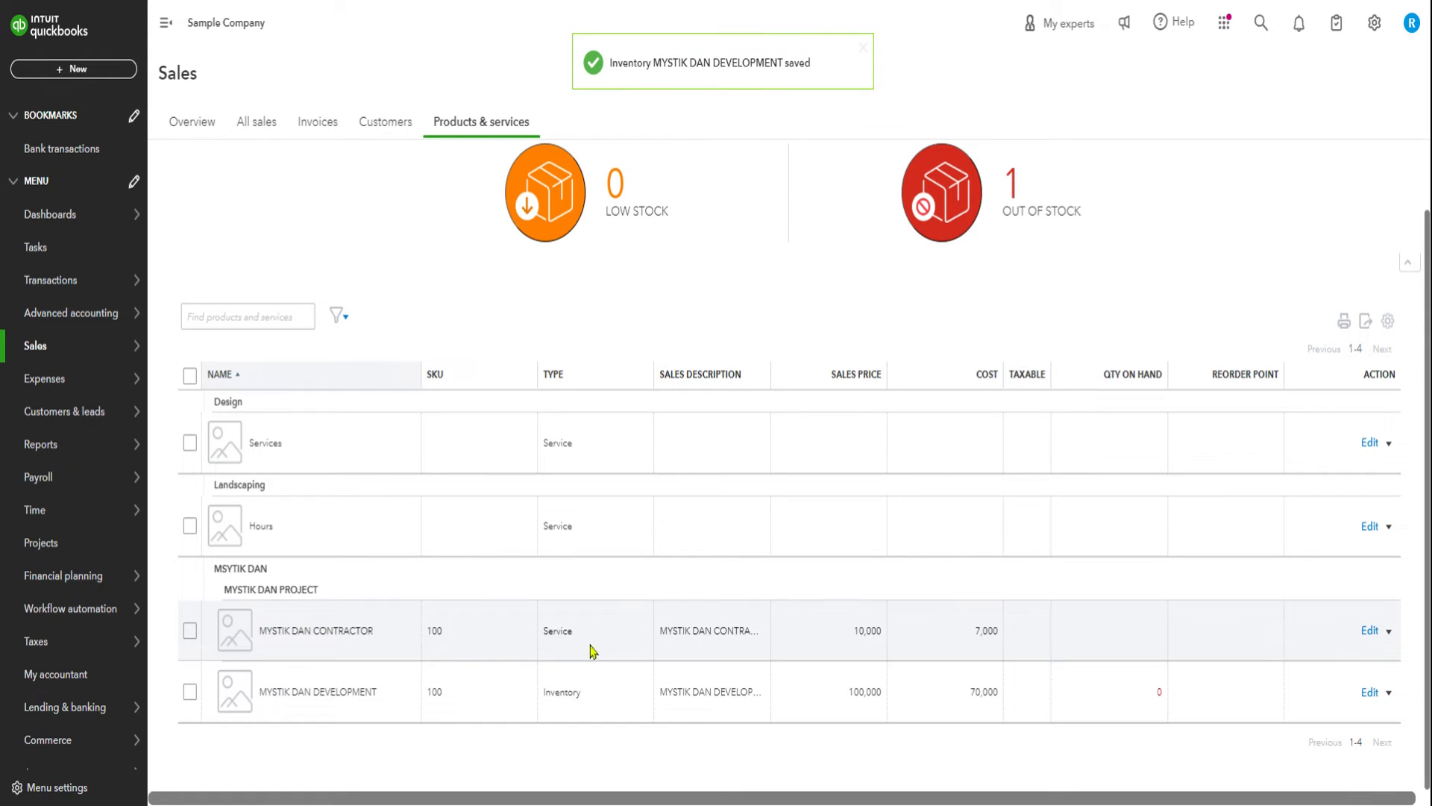
Step: View the details of the MYSTIK DAN CONTRACTOR service item and close it without saving
left_click(1370, 630)
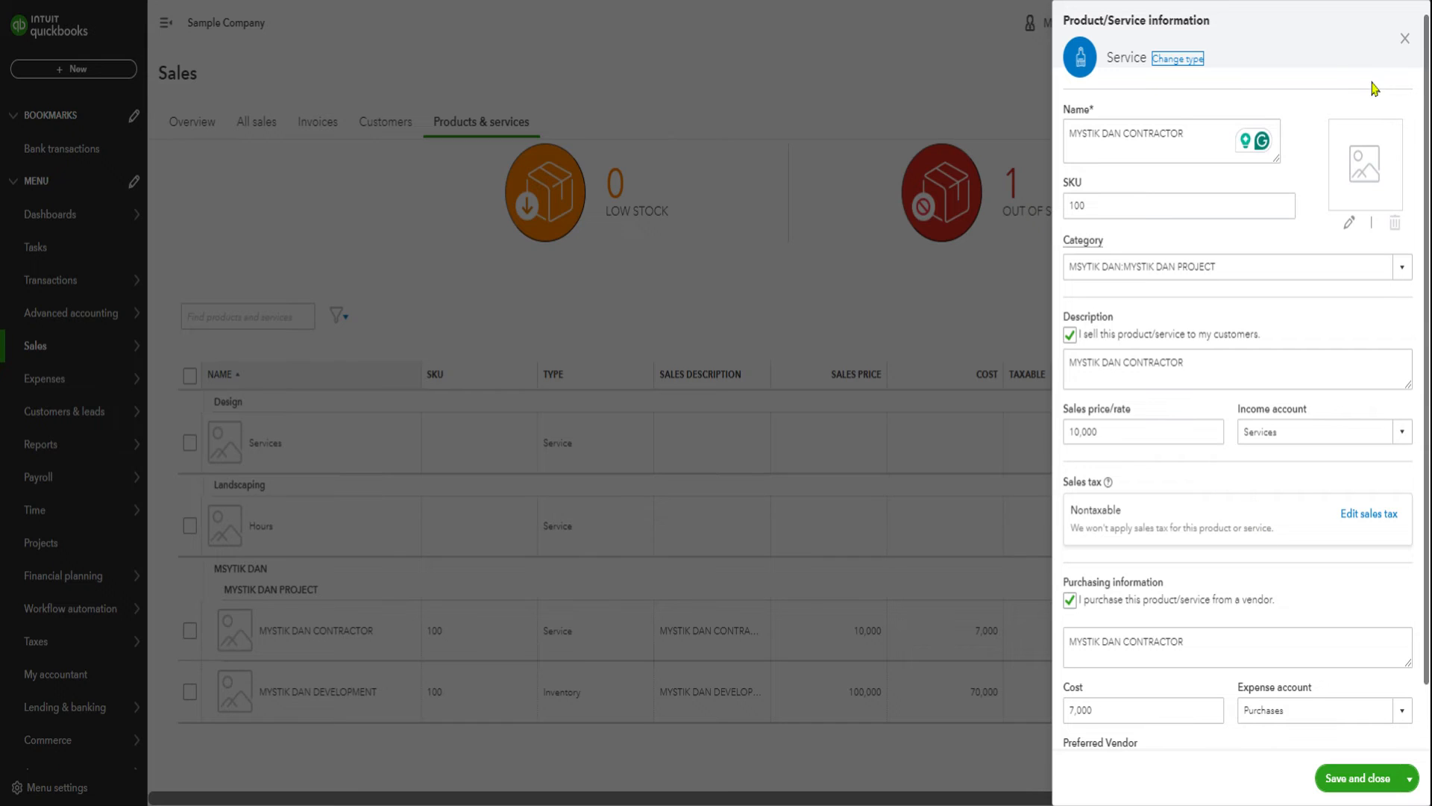
left_click(1405, 38)
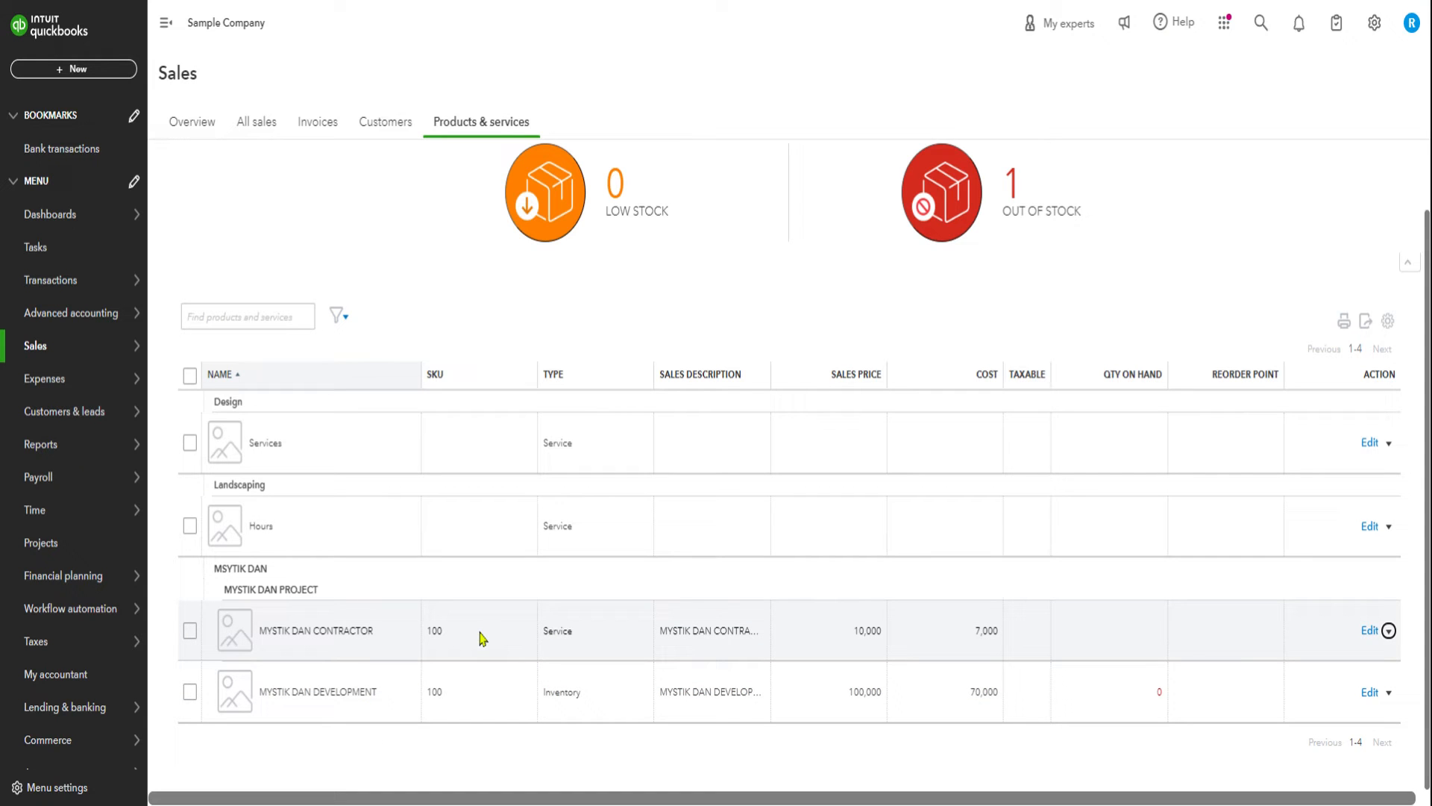
Step: Return to the projects list and open the overview of MYSTIK DAN PROJECT
left_click(49, 548)
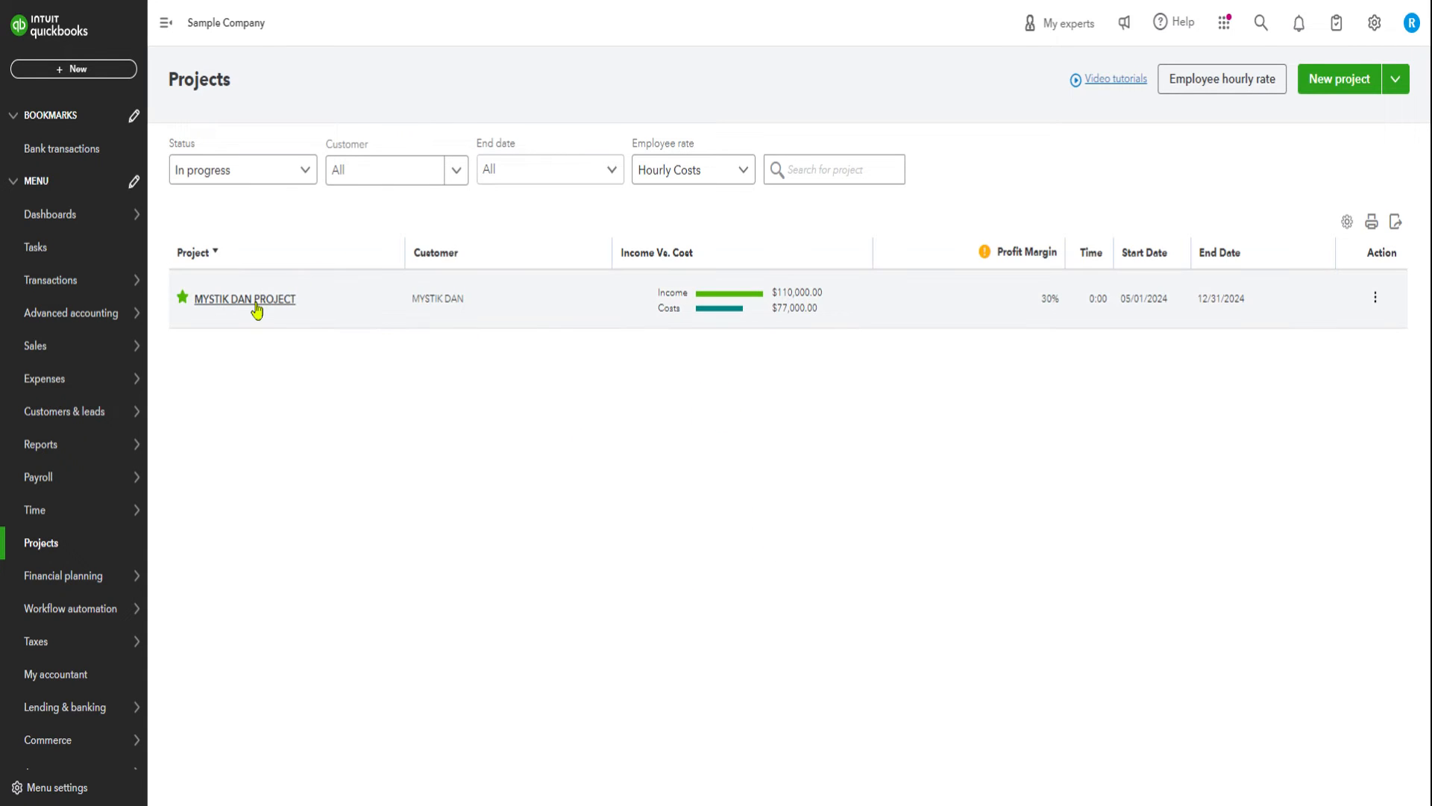
left_click(246, 299)
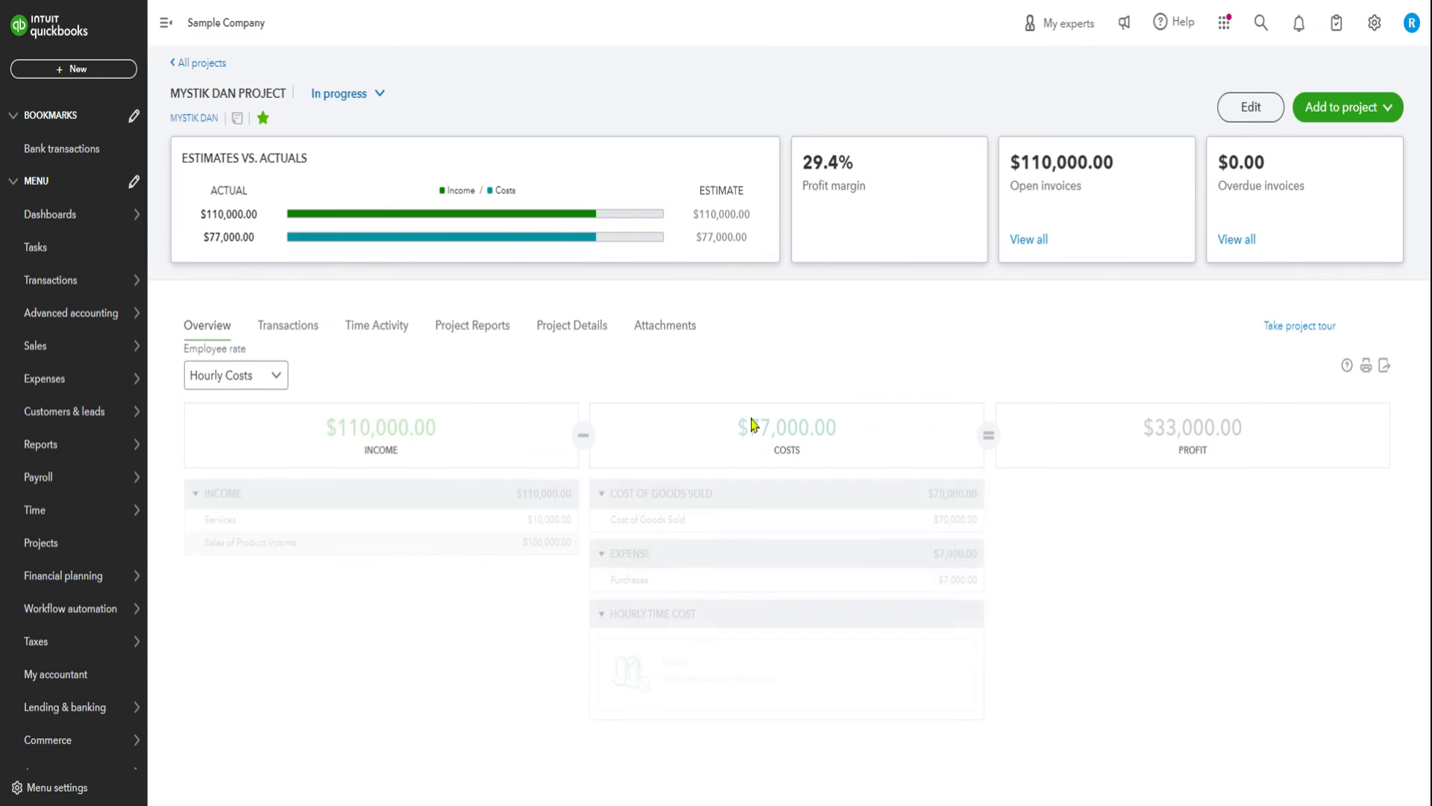
Step: View the transaction list of the project's customer, MYSTIK DAN, and return to the projects list
left_click(193, 119)
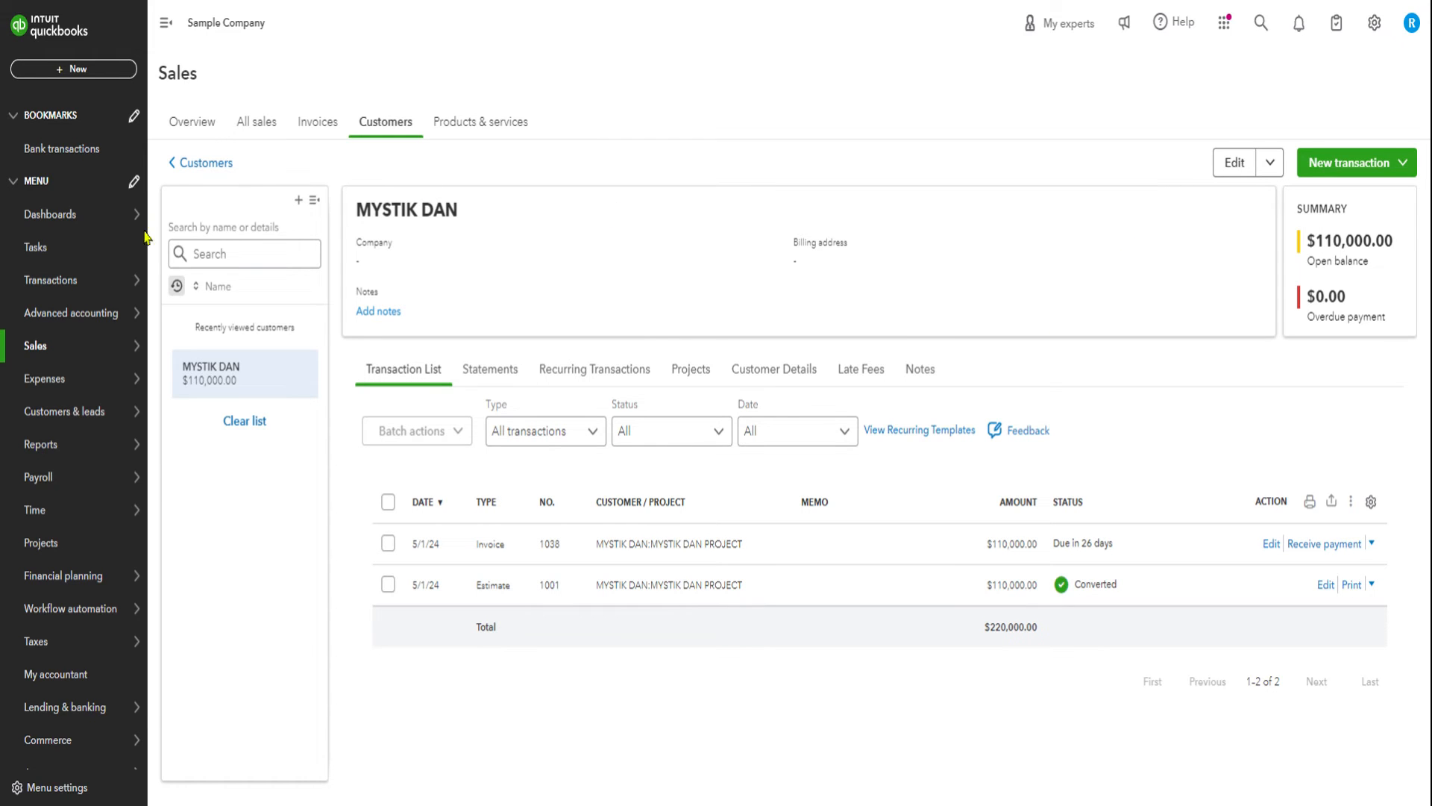
mouse_move(43, 386)
mouse_move(40, 485)
left_click(38, 544)
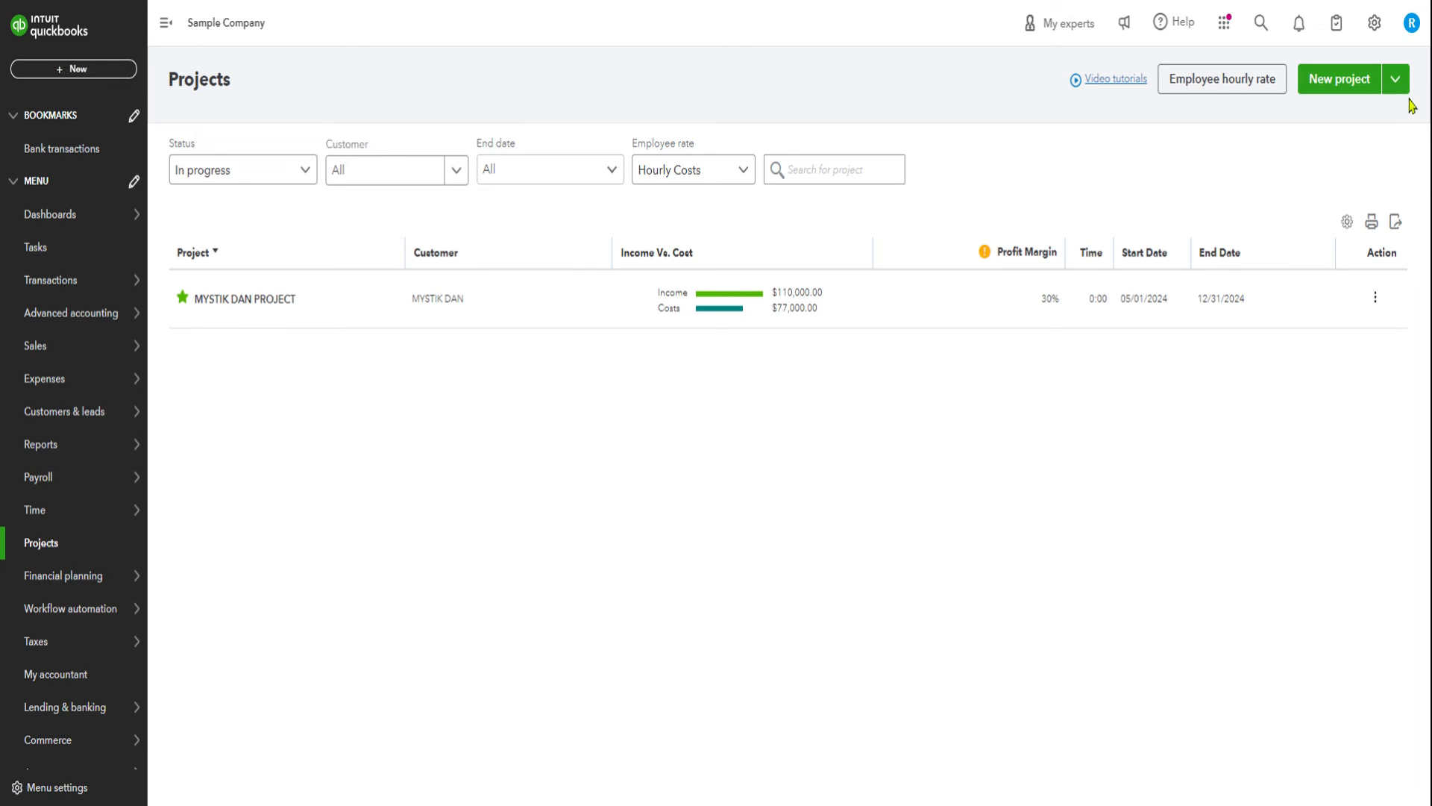
Step: Check the alternative option for creating a project and open the overview of MYSTIK DAN PROJECT
left_click(1396, 82)
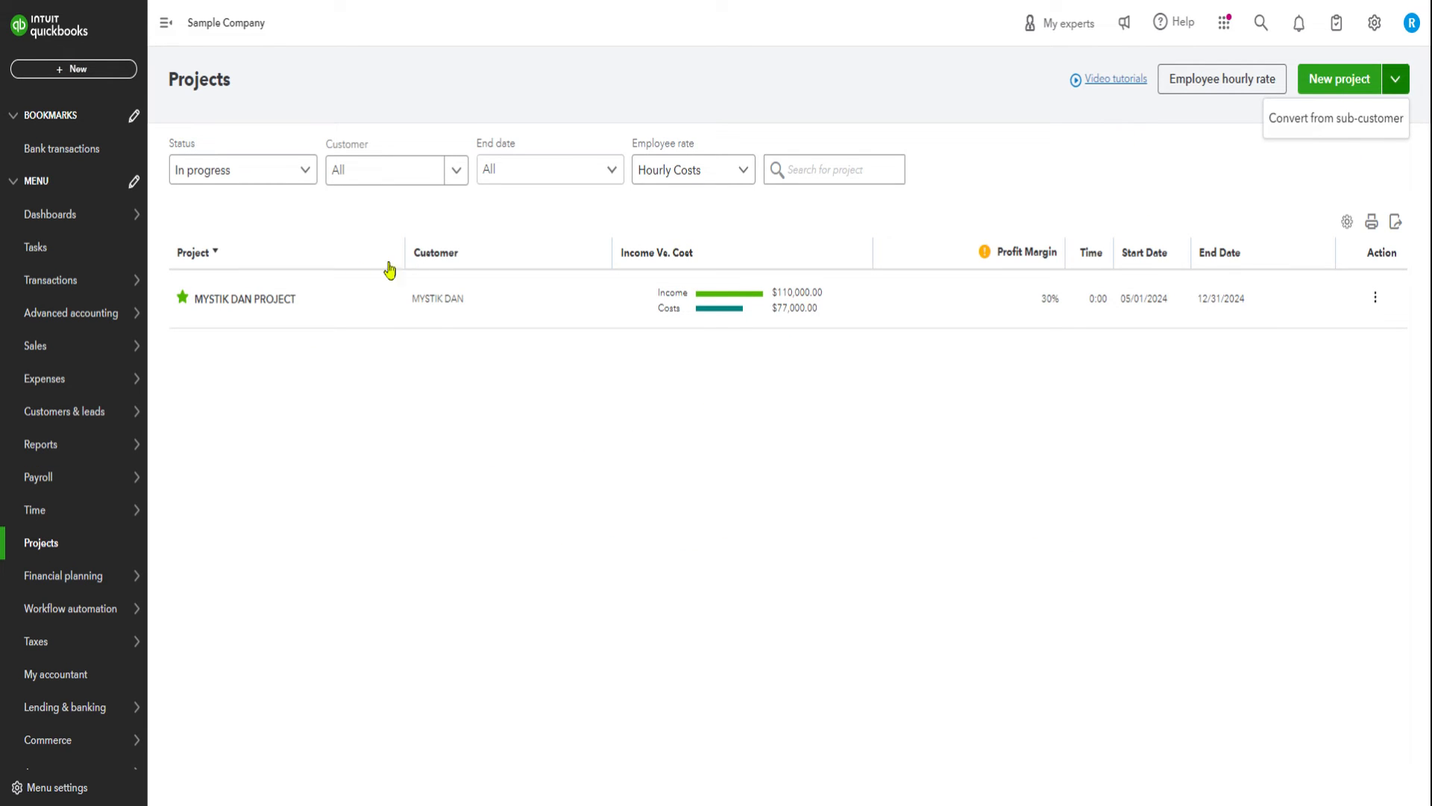
left_click(257, 301)
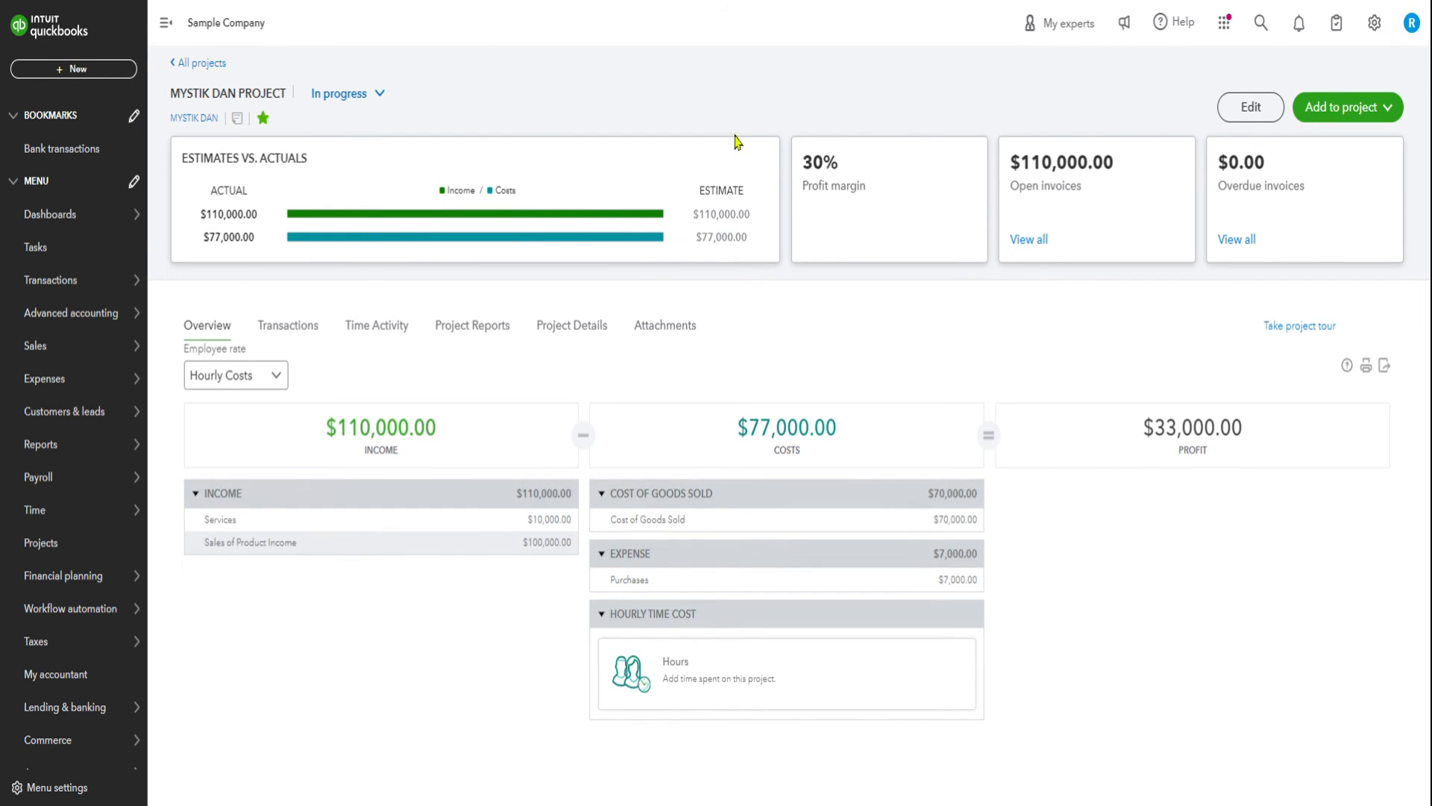
Step: View a blank project cost estimate for MYSTIK DAN PROJECT and close it without saving
left_click(1340, 112)
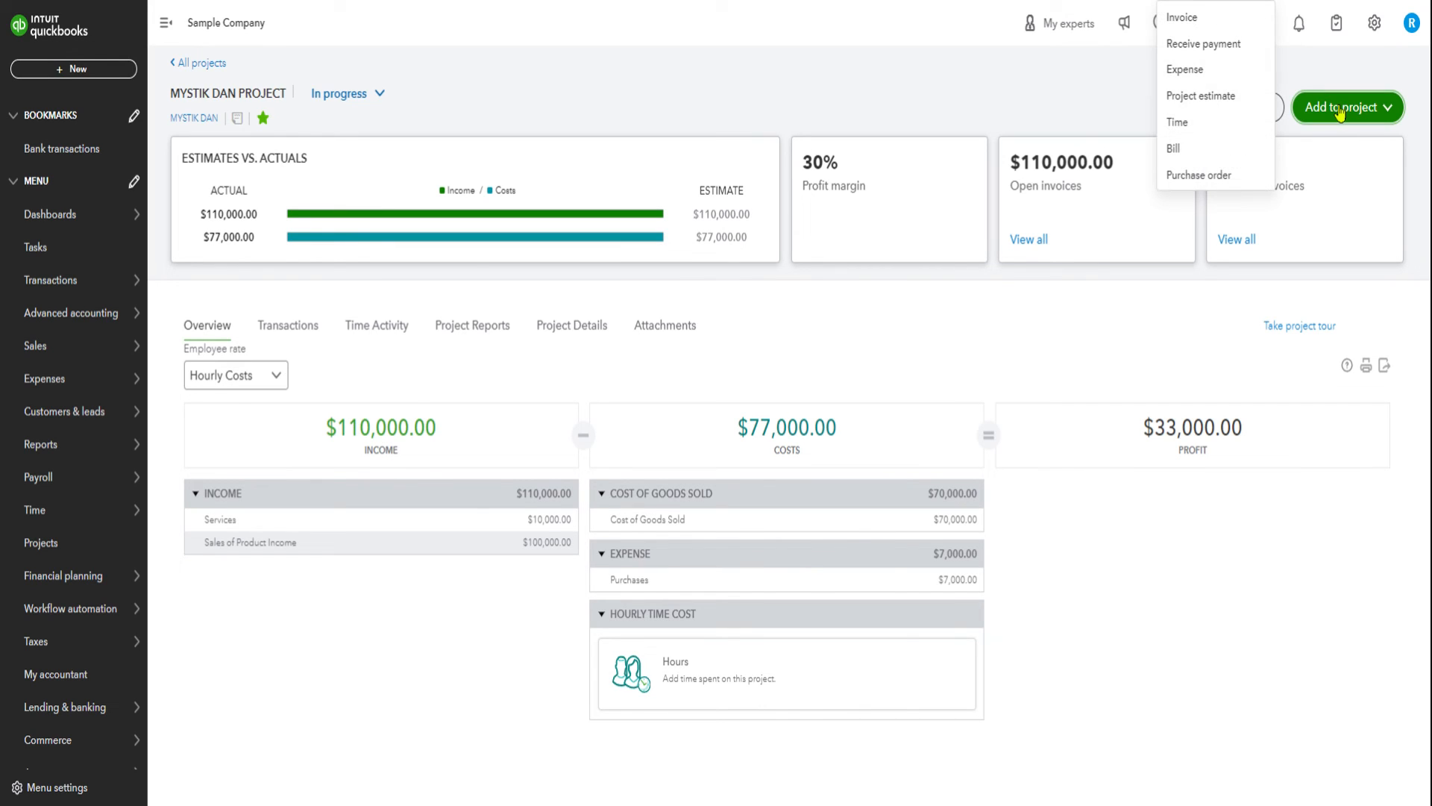
left_click(1214, 109)
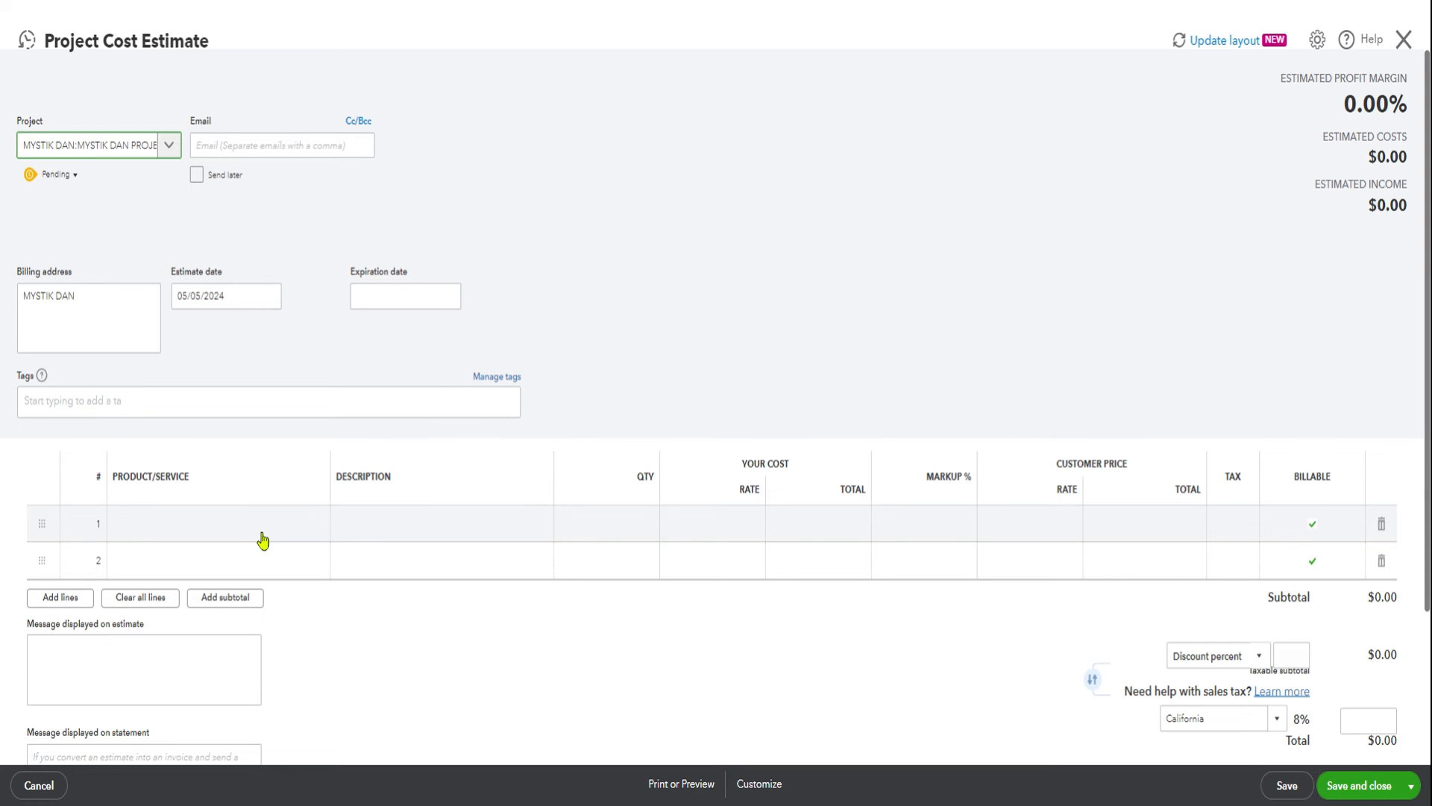
left_click(1404, 39)
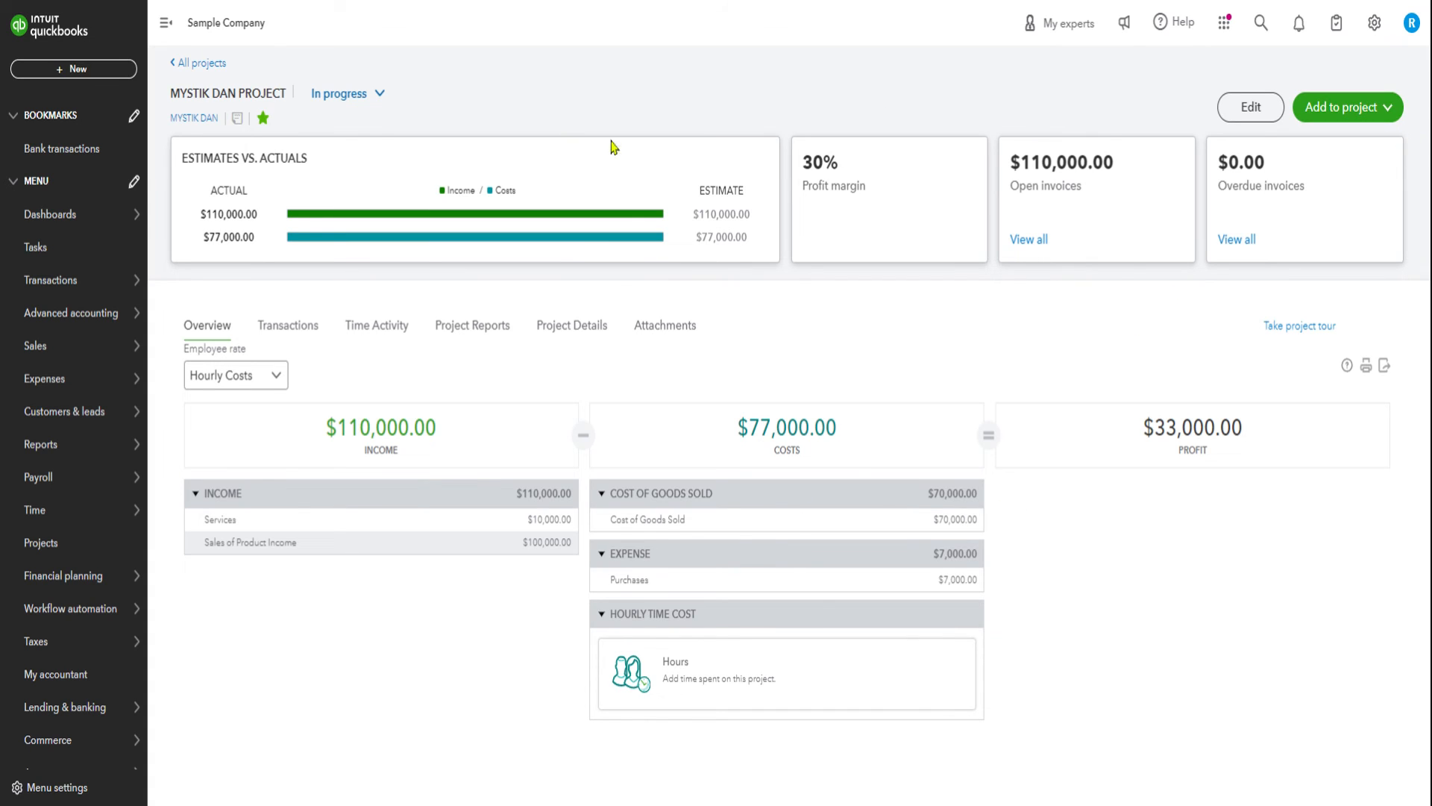
Step: From a new project estimate, open the recent MYSTIK DAN estimate dated 05/01/2024, review its costs, markup and customer prices, and close it
left_click(1388, 107)
left_click(1196, 107)
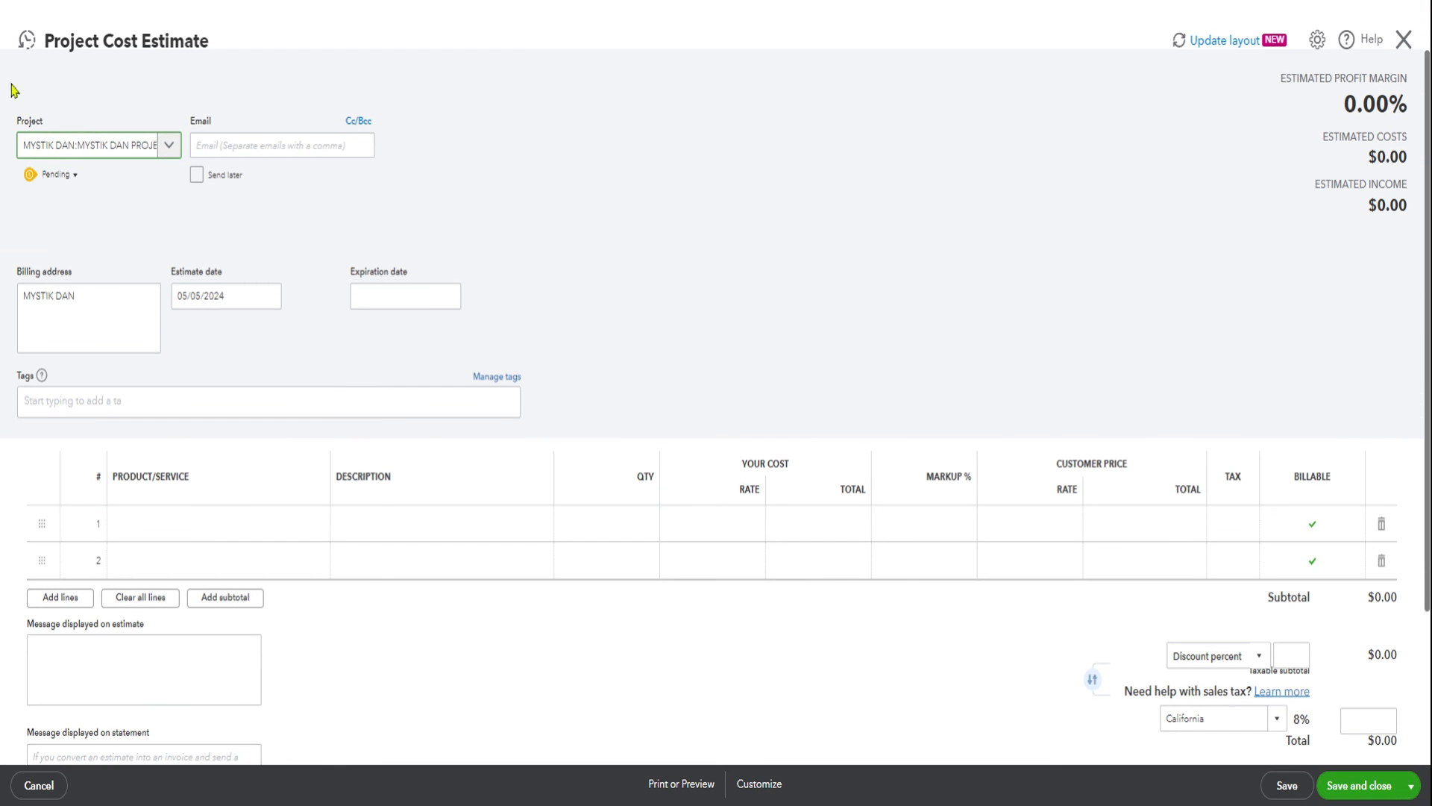
left_click(27, 39)
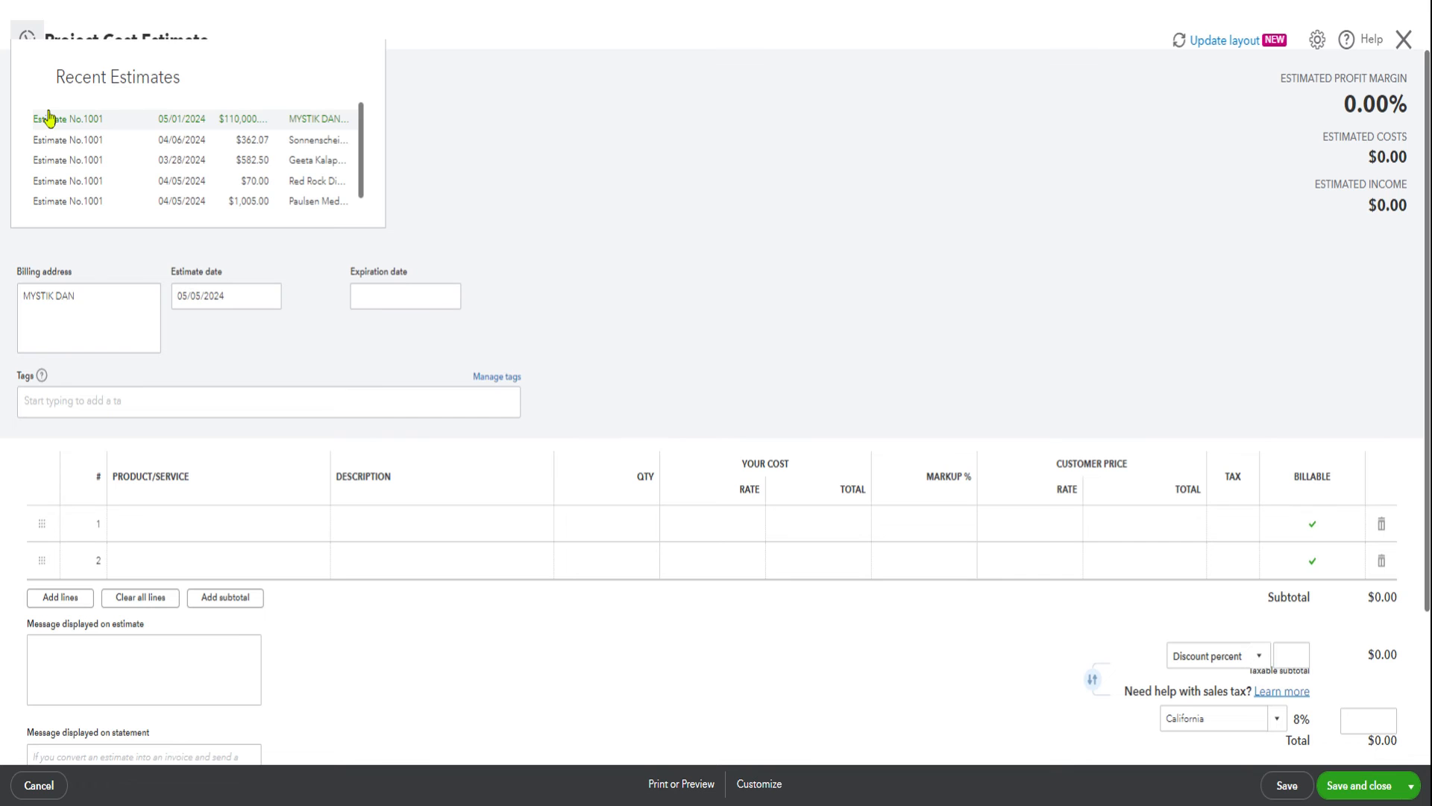
left_click(49, 118)
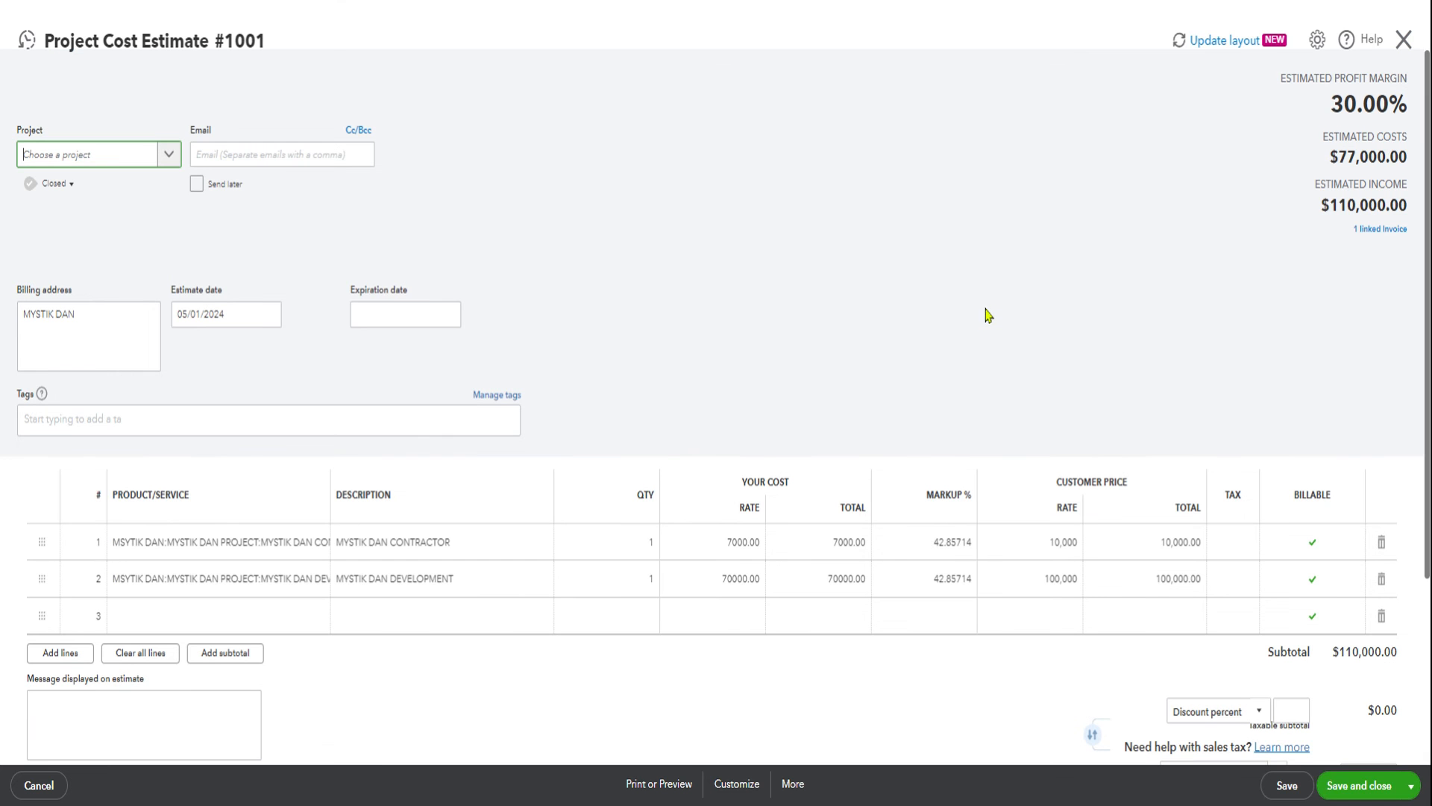
scroll(720, 659, "down", 1)
scroll(721, 660, "up", 1)
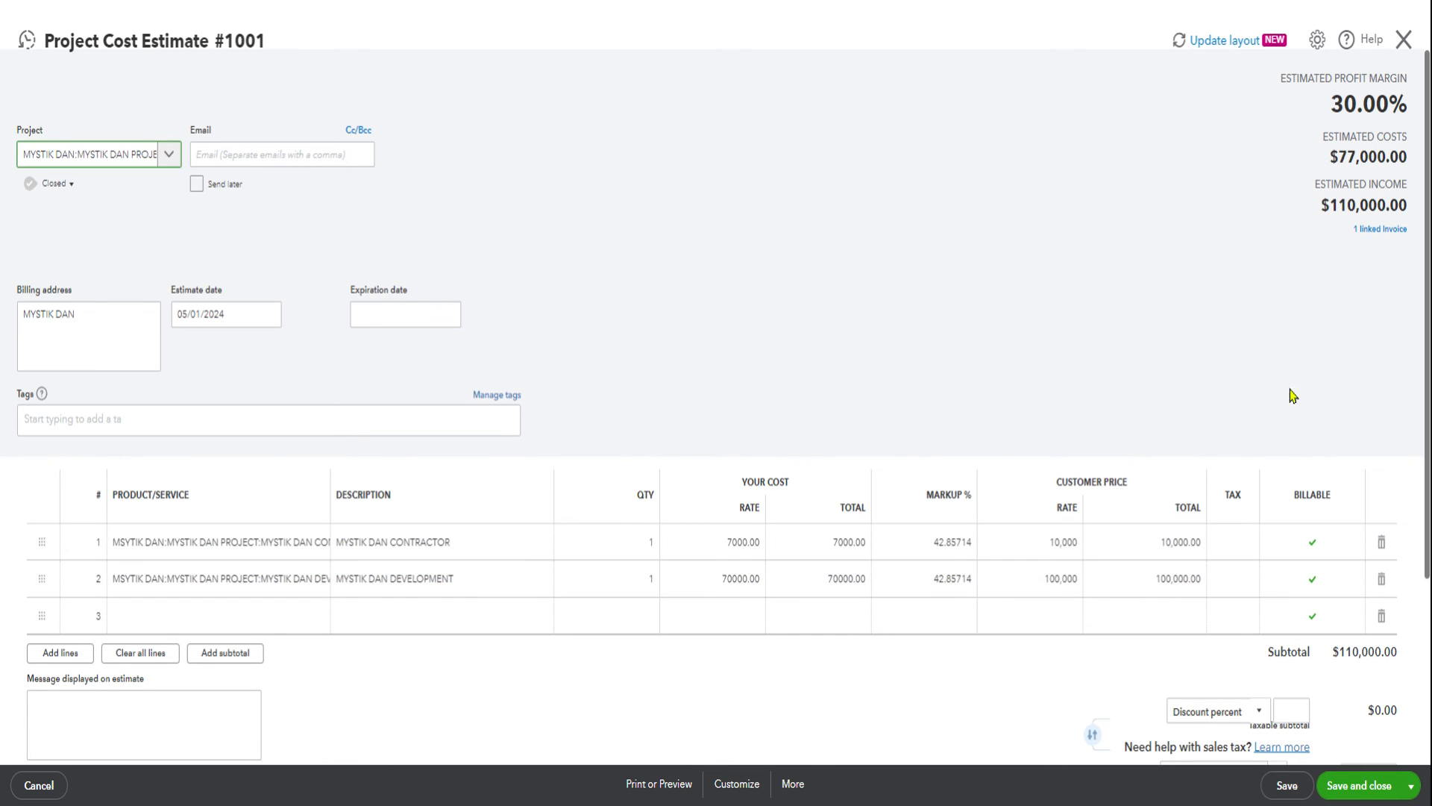
left_click(1405, 52)
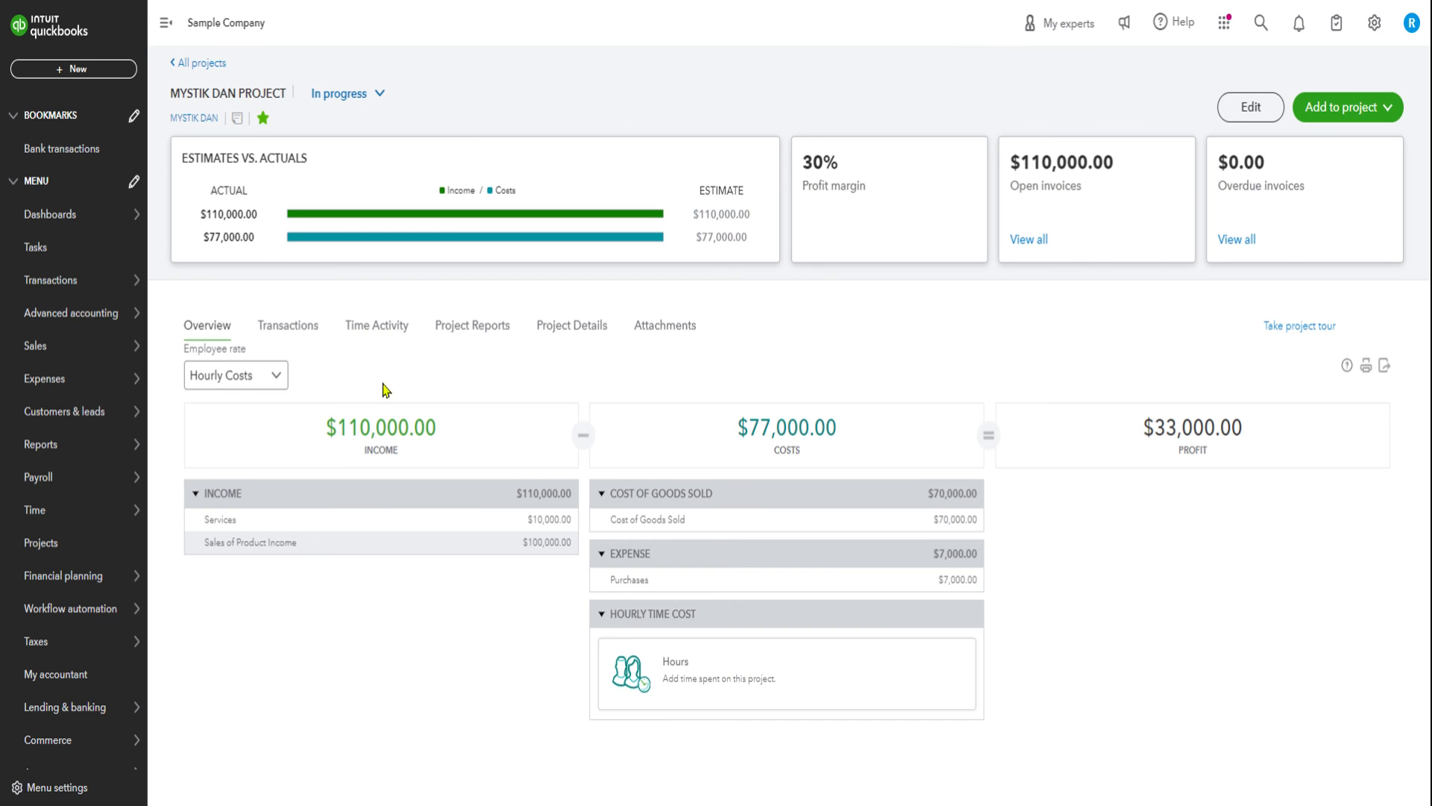
Step: View the reports available for MYSTIK DAN PROJECT and its list of transactions
left_click(480, 329)
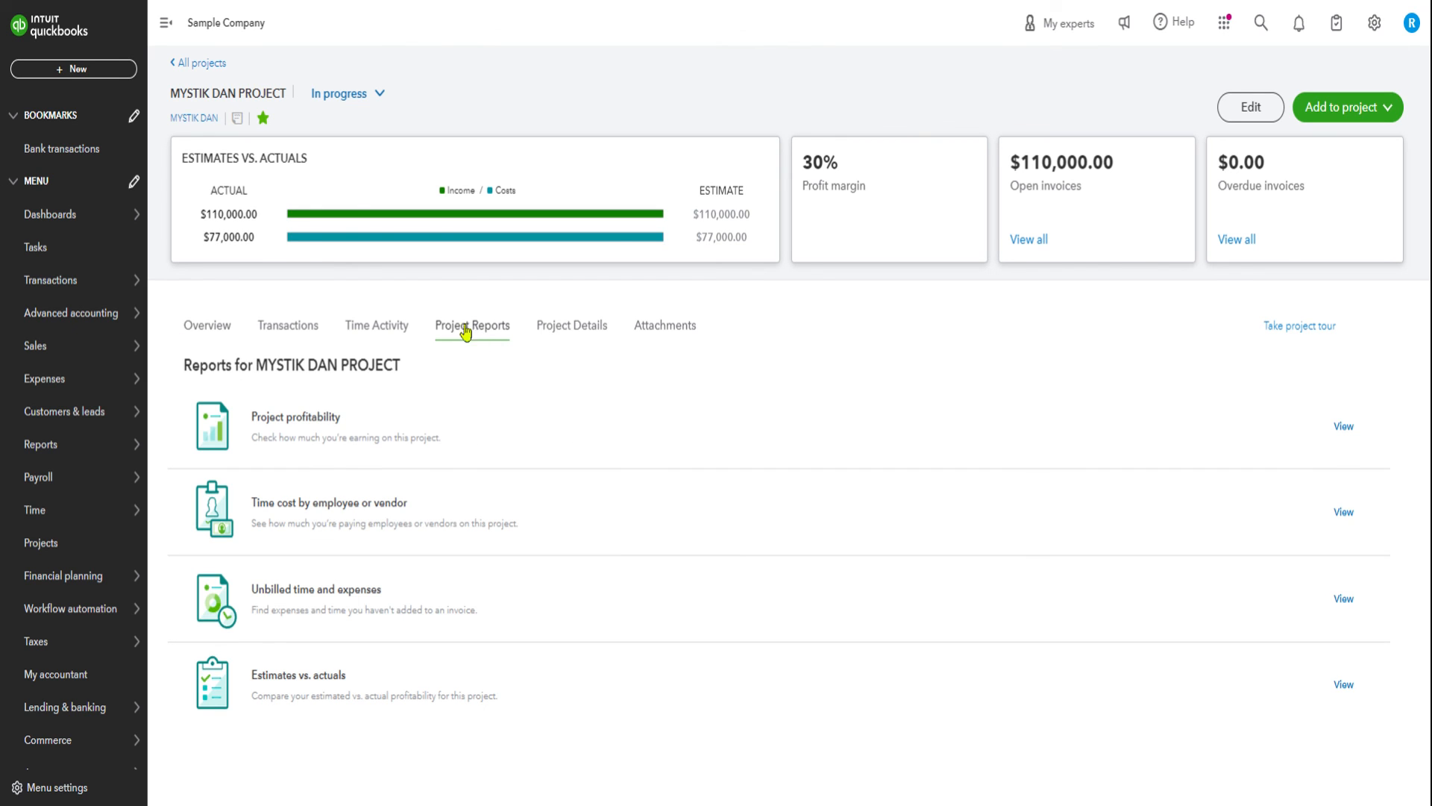
left_click(289, 333)
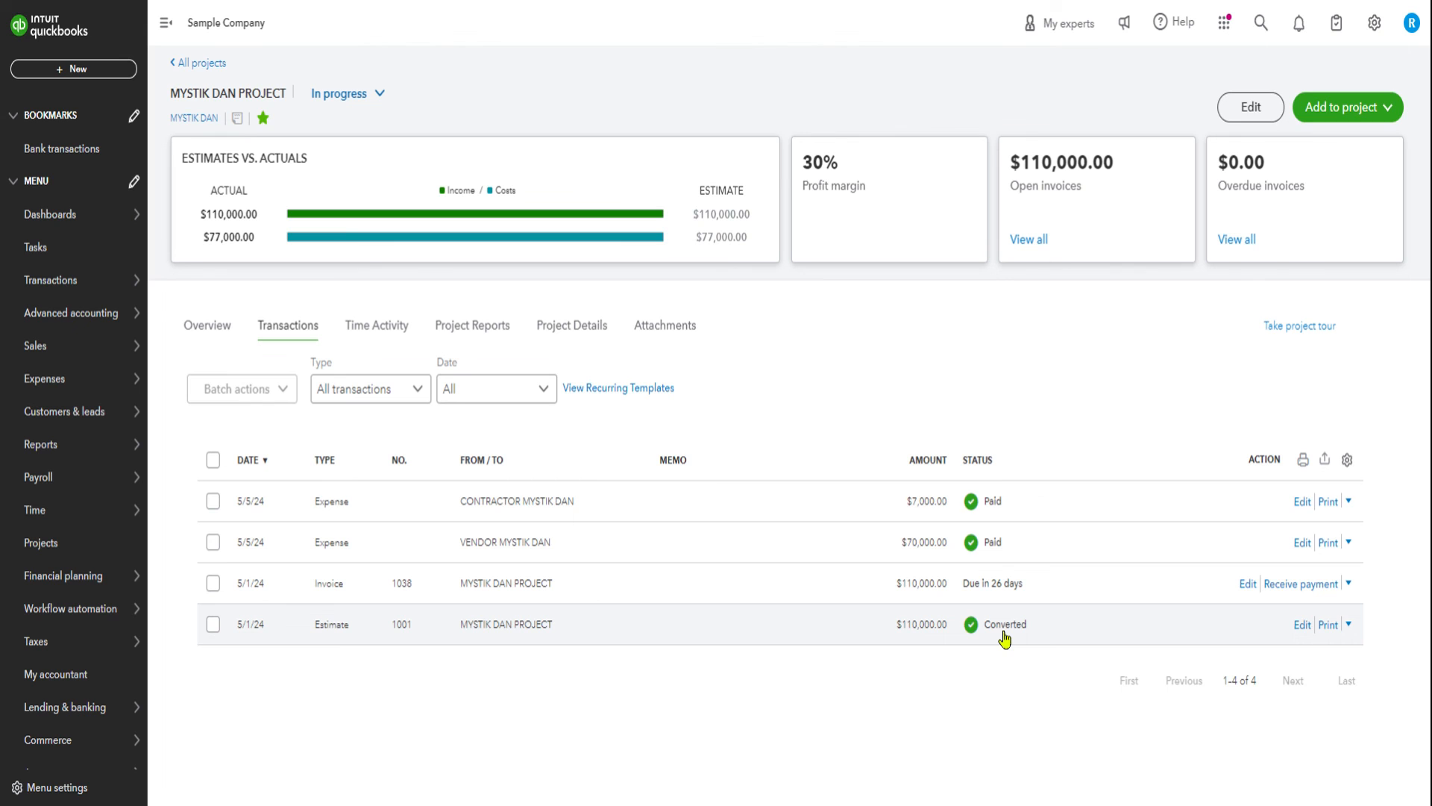
Step: Check the available status options on a new project estimate and close it without saving
left_click(1317, 109)
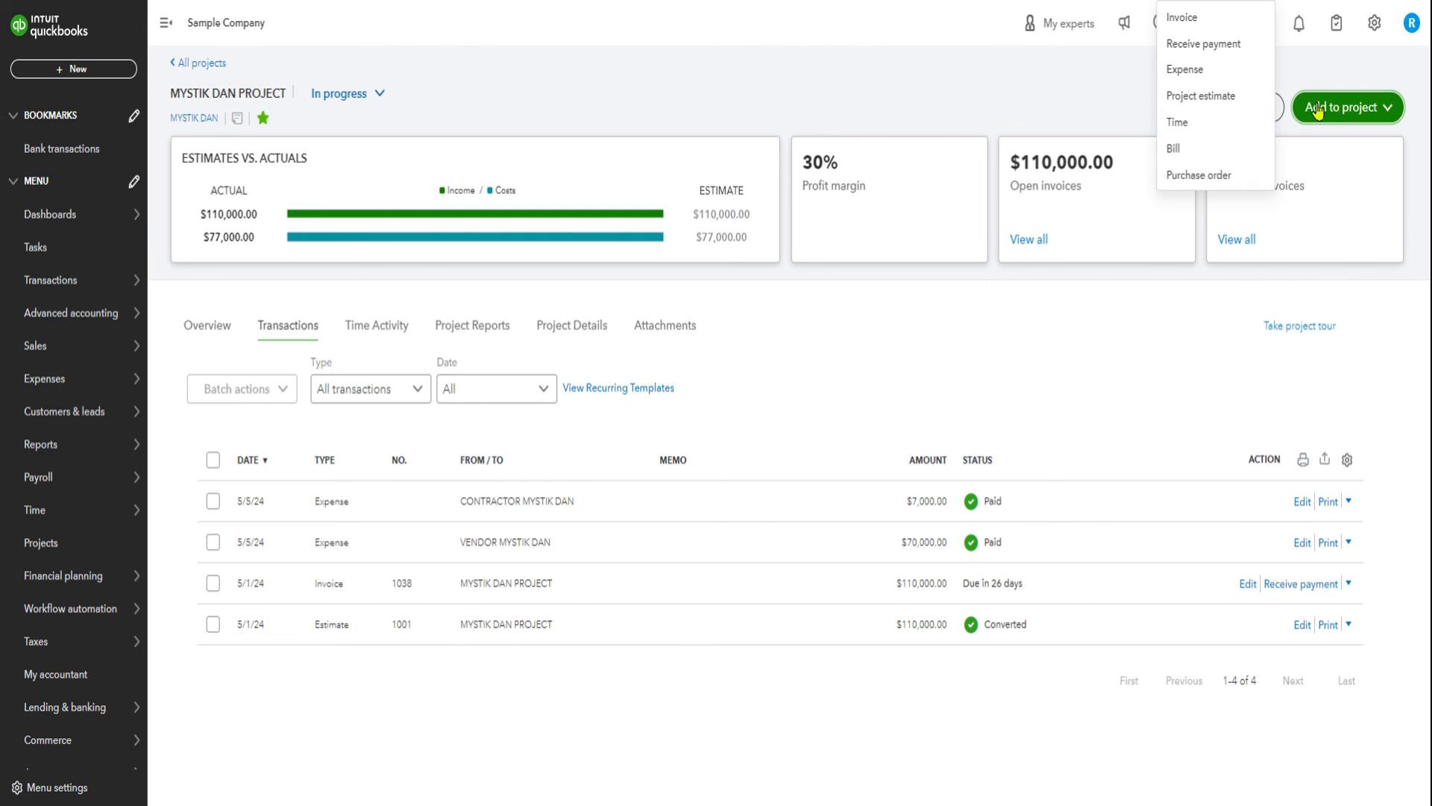
left_click(1175, 97)
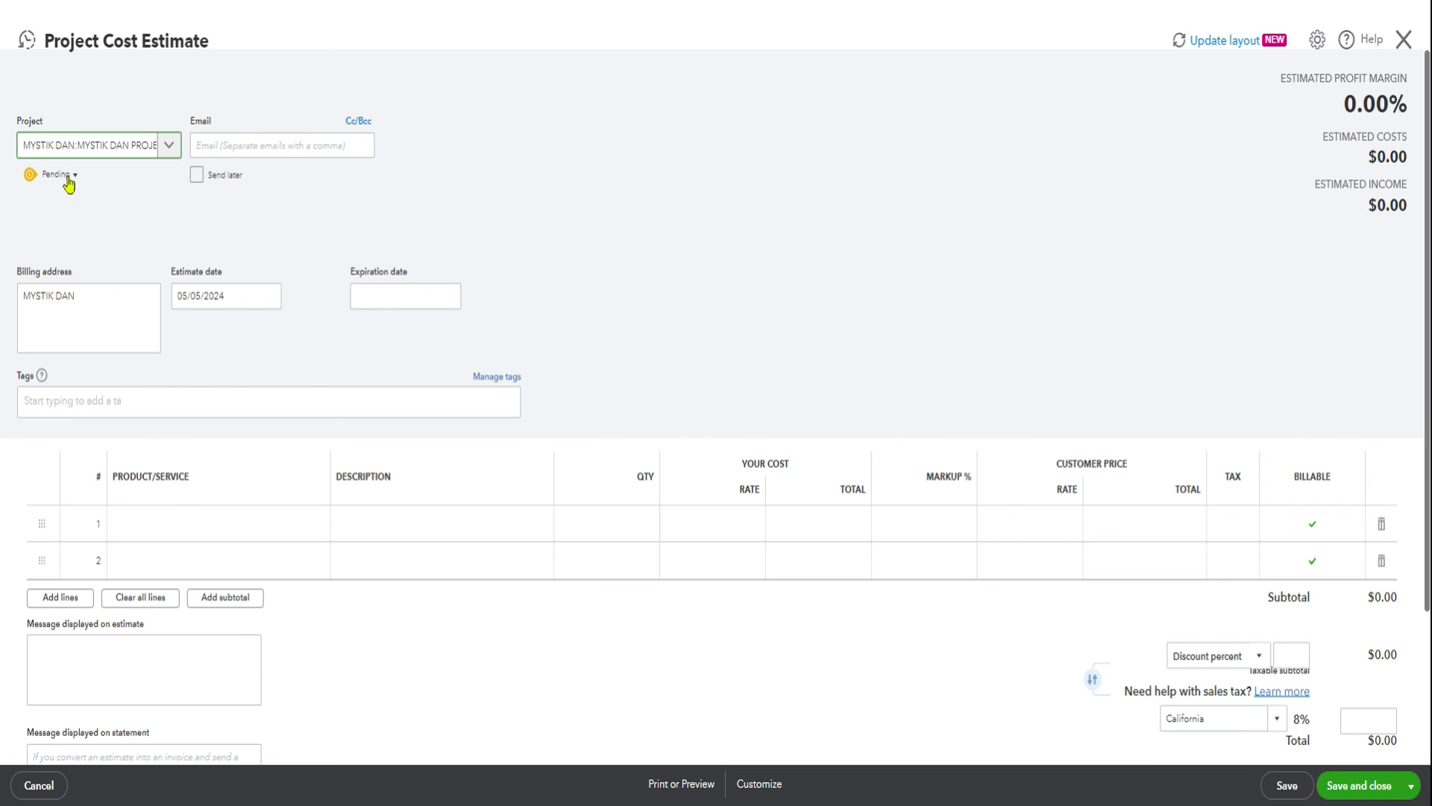
left_click(68, 178)
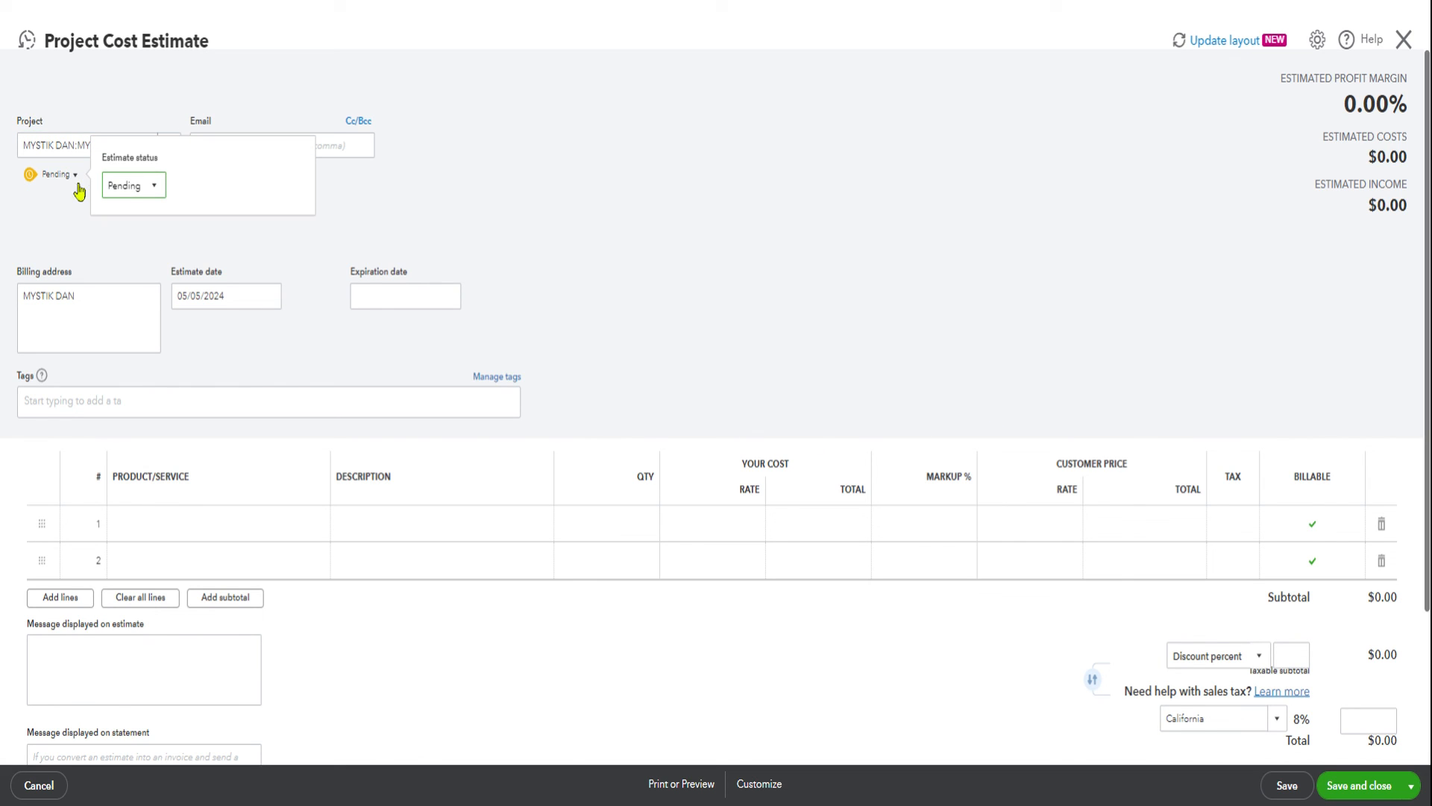
left_click(121, 184)
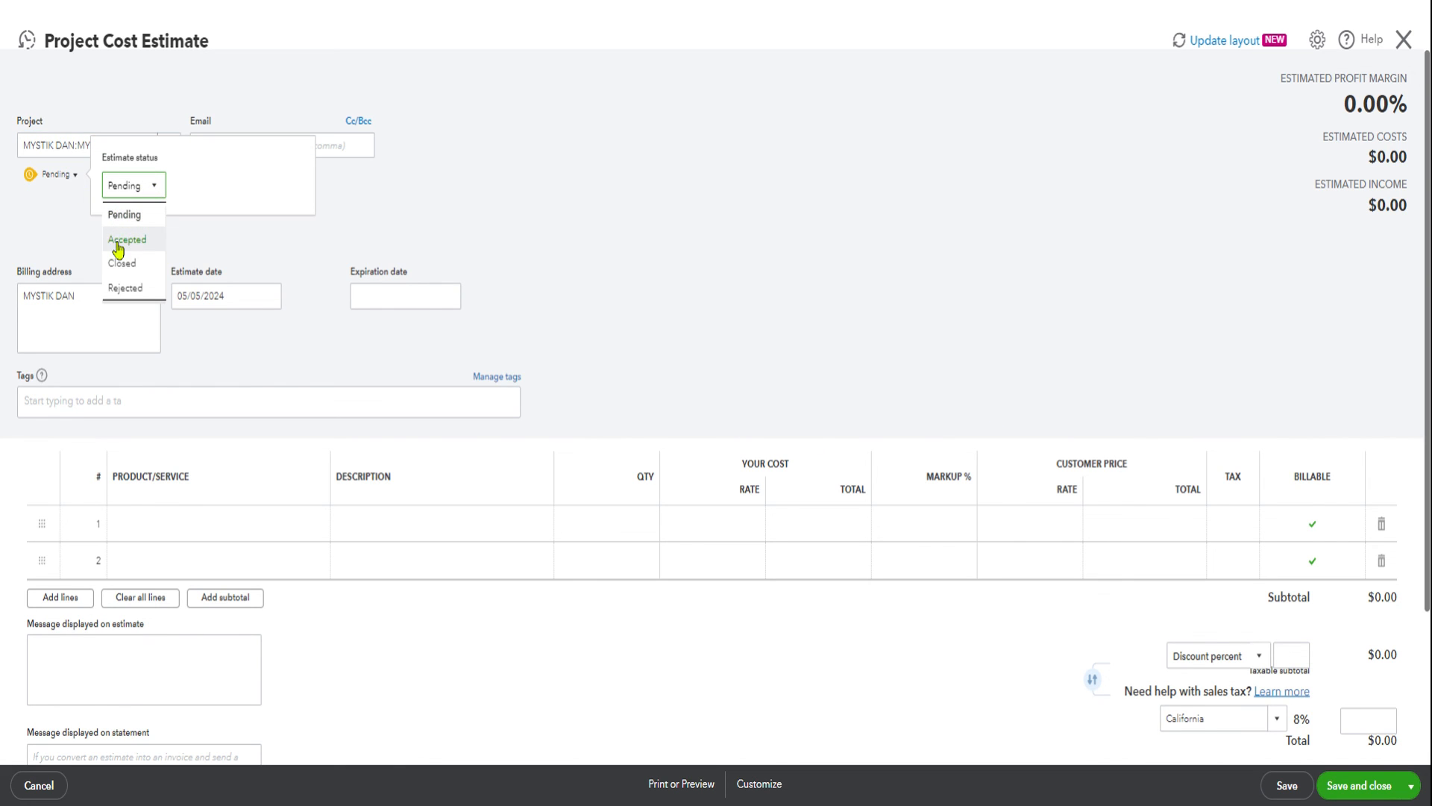
left_click(1403, 39)
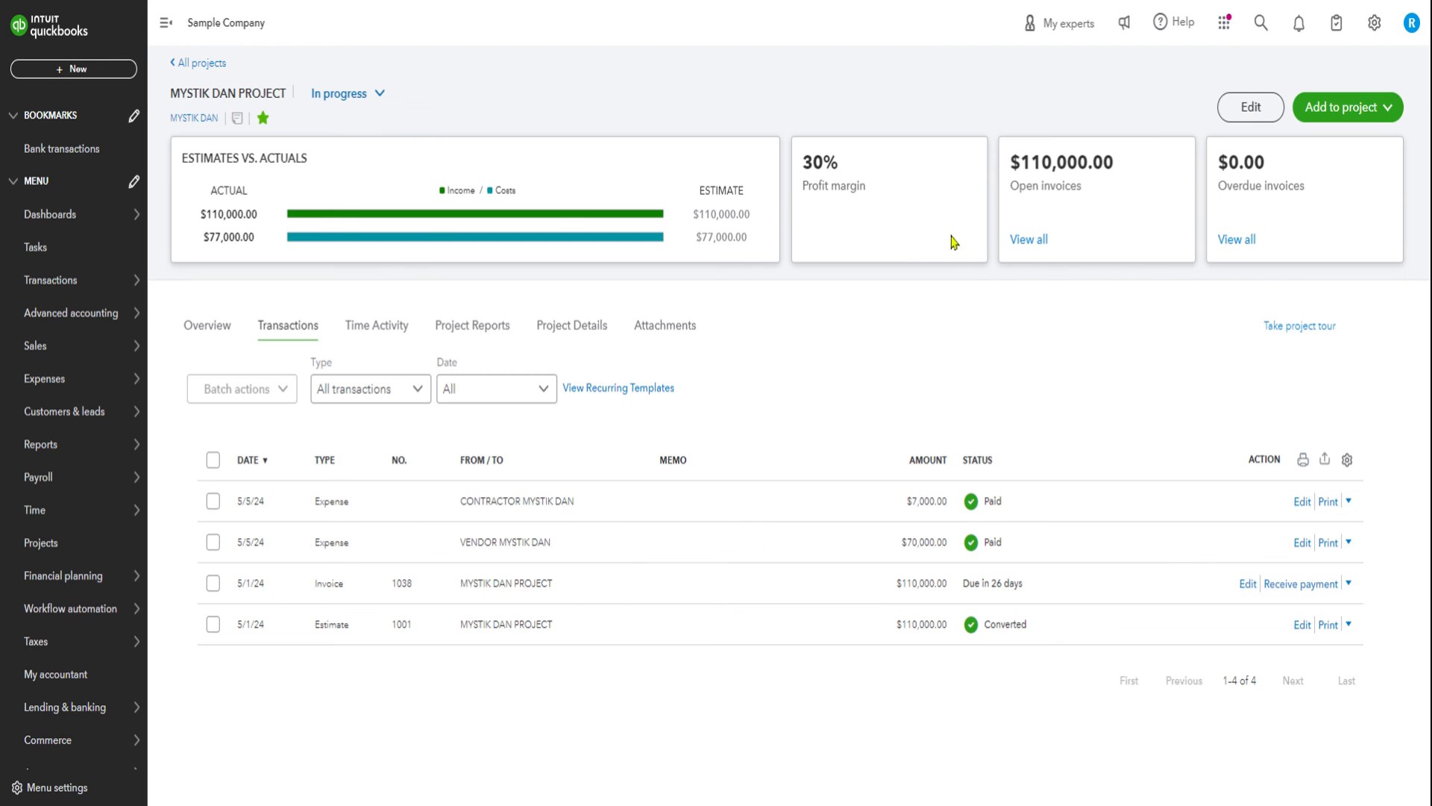